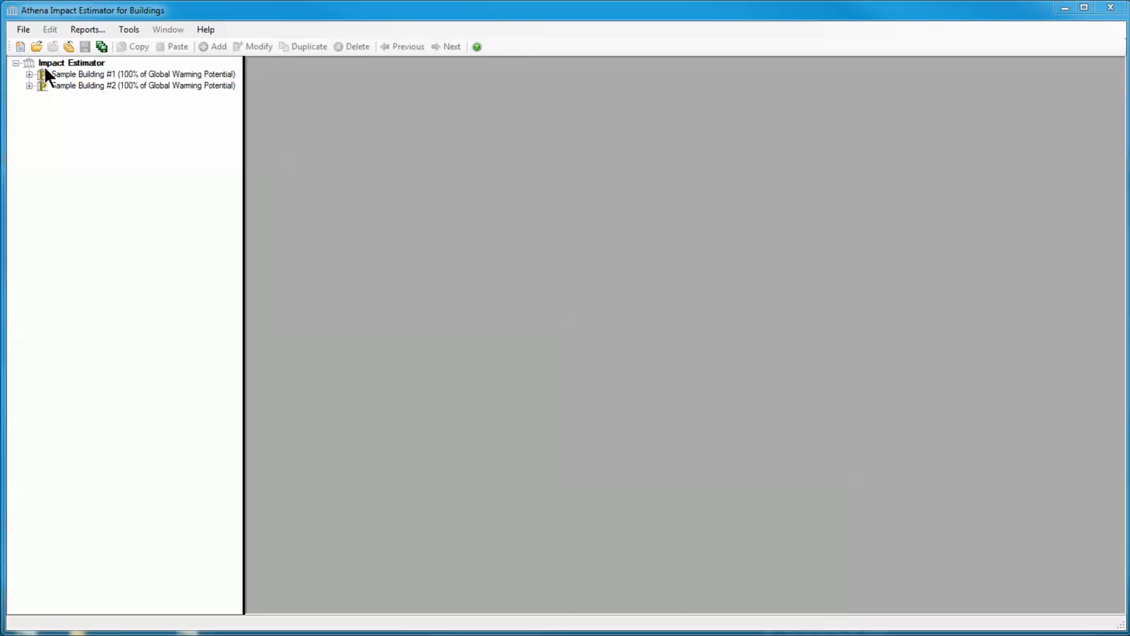
# Examine the assembly groups of Sample Building #1 and the individual assemblies in its Columns and Beams group
pyautogui.click(29, 74)
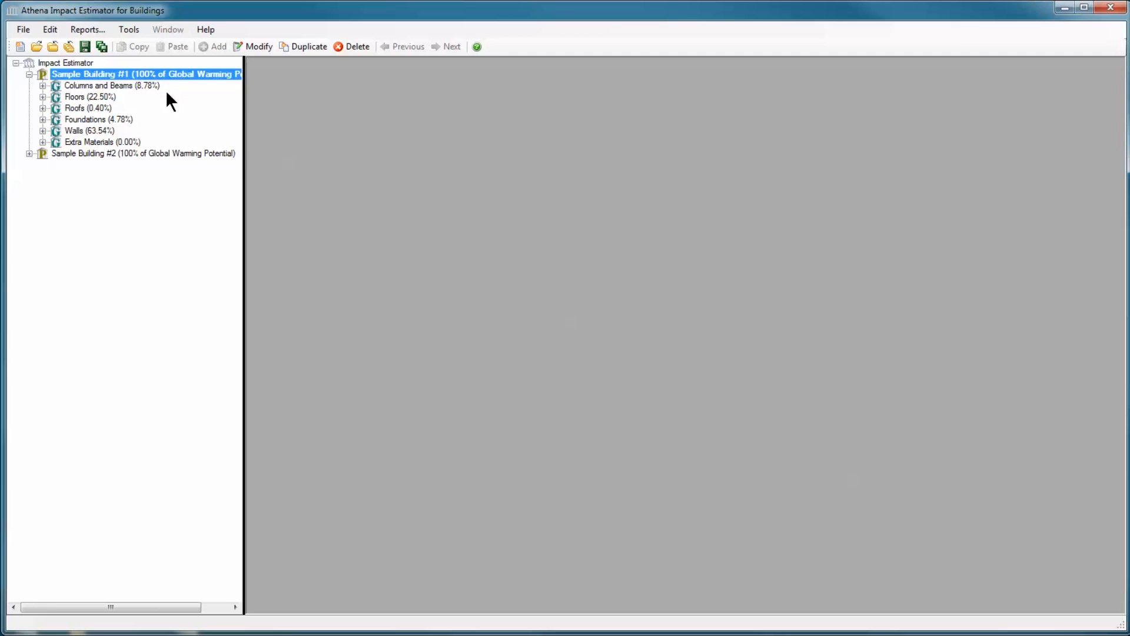
pyautogui.click(42, 85)
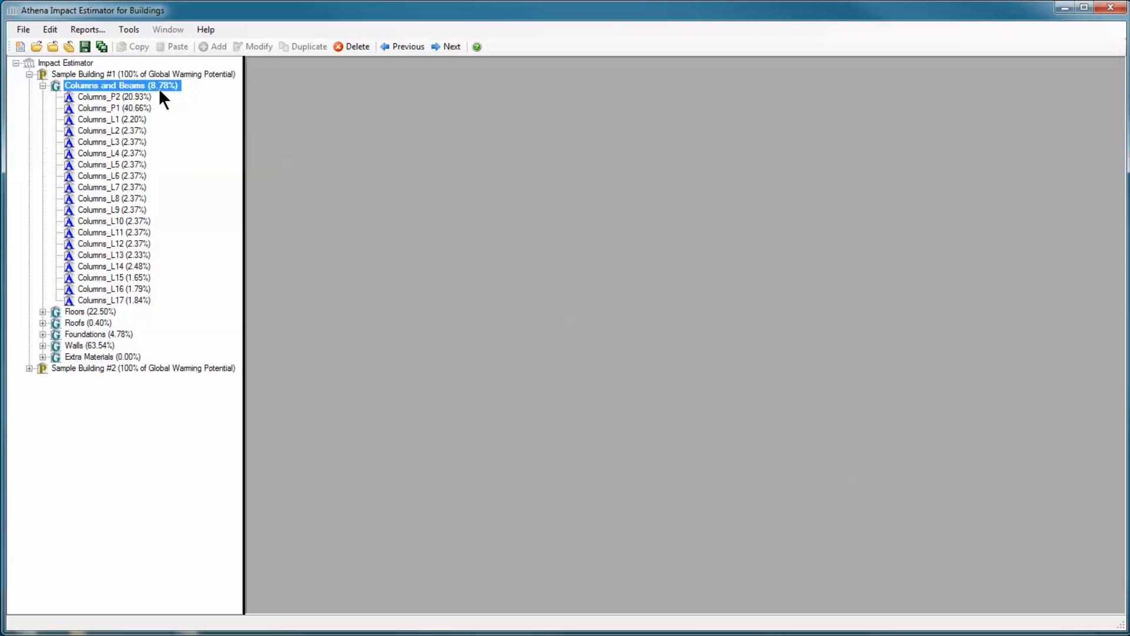
pyautogui.click(43, 86)
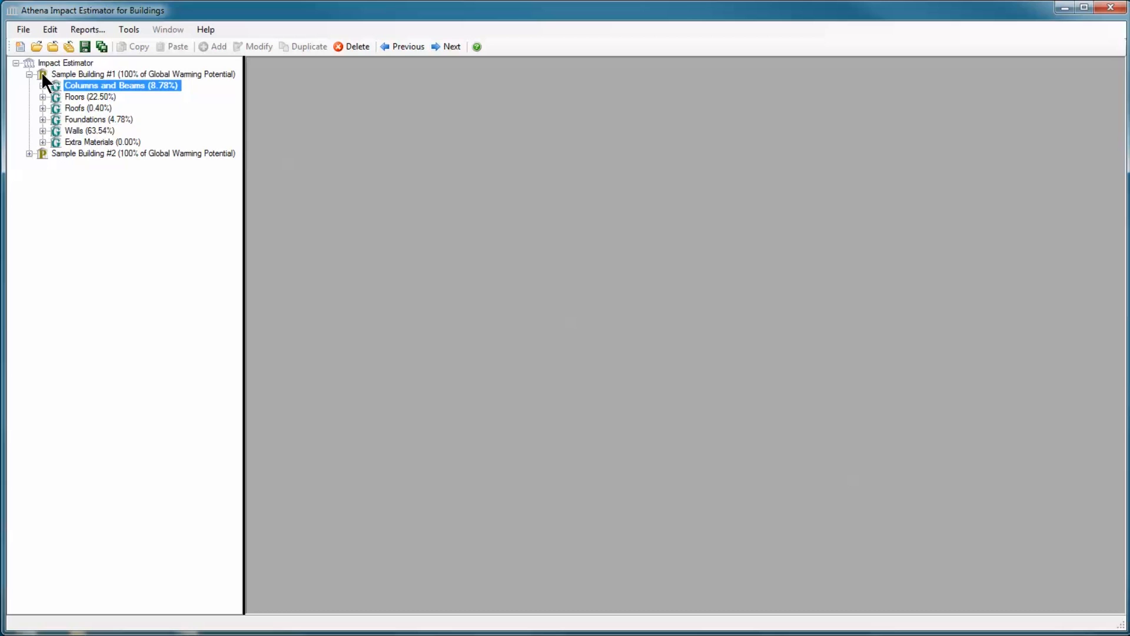
# Switch the project tree's summary measure display from percentages to values
pyautogui.rightClick(61, 65)
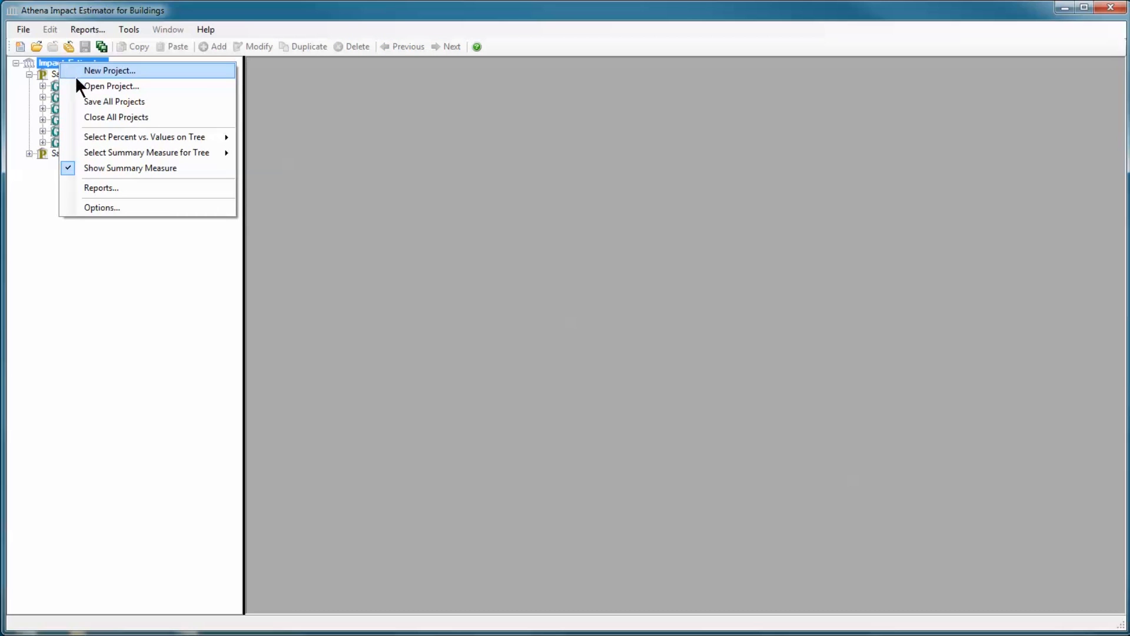
pyautogui.moveTo(94, 133)
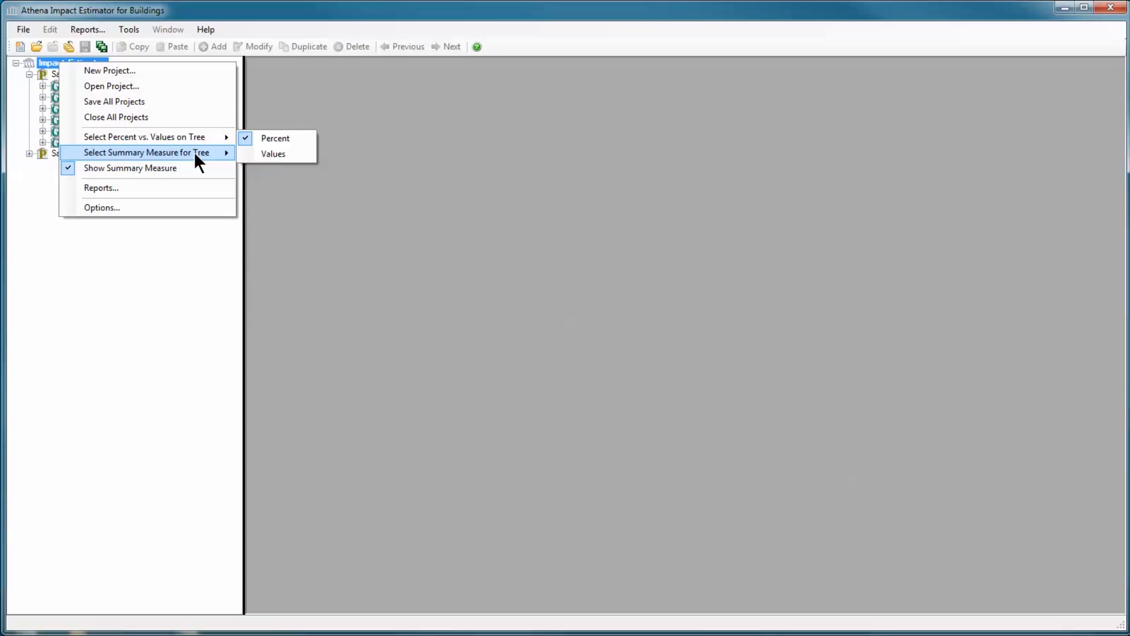
pyautogui.moveTo(193, 151)
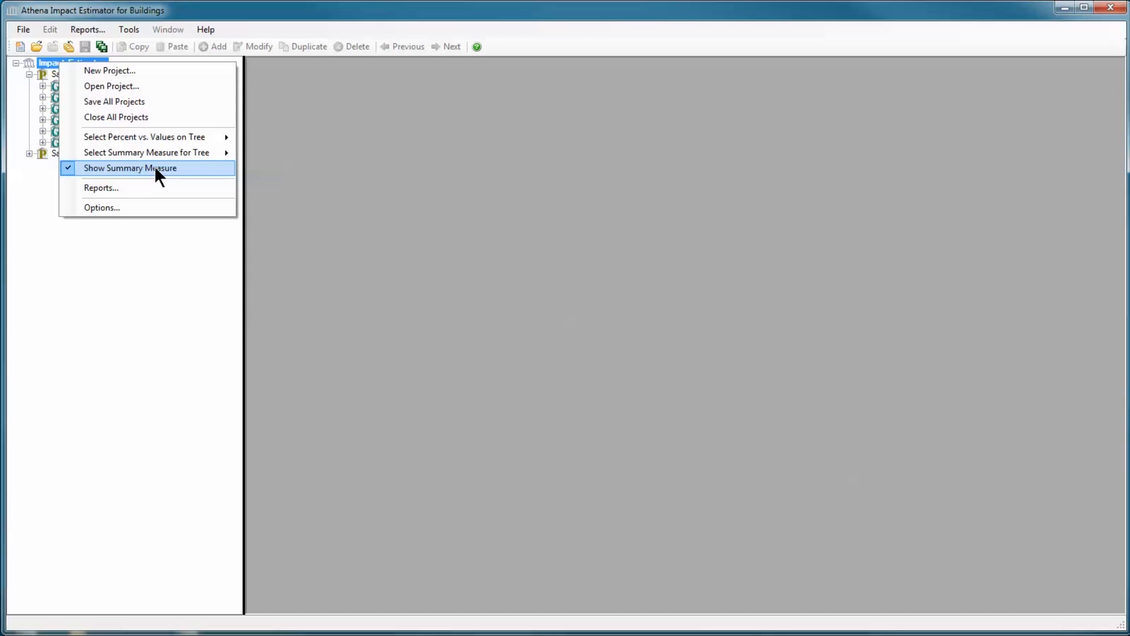
pyautogui.moveTo(155, 140)
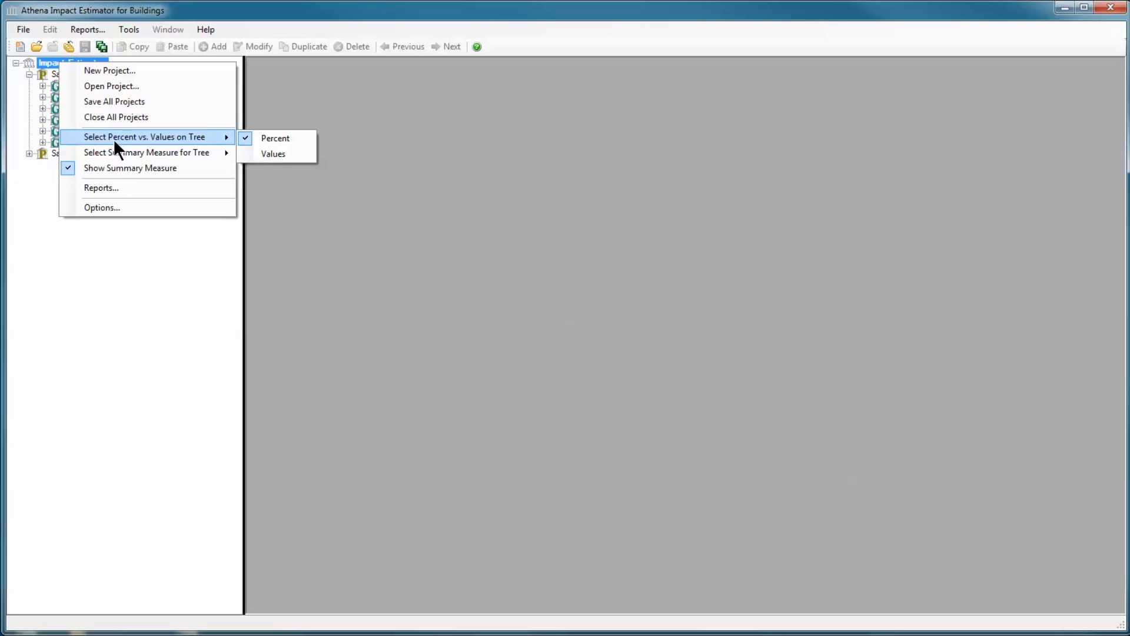
pyautogui.click(269, 156)
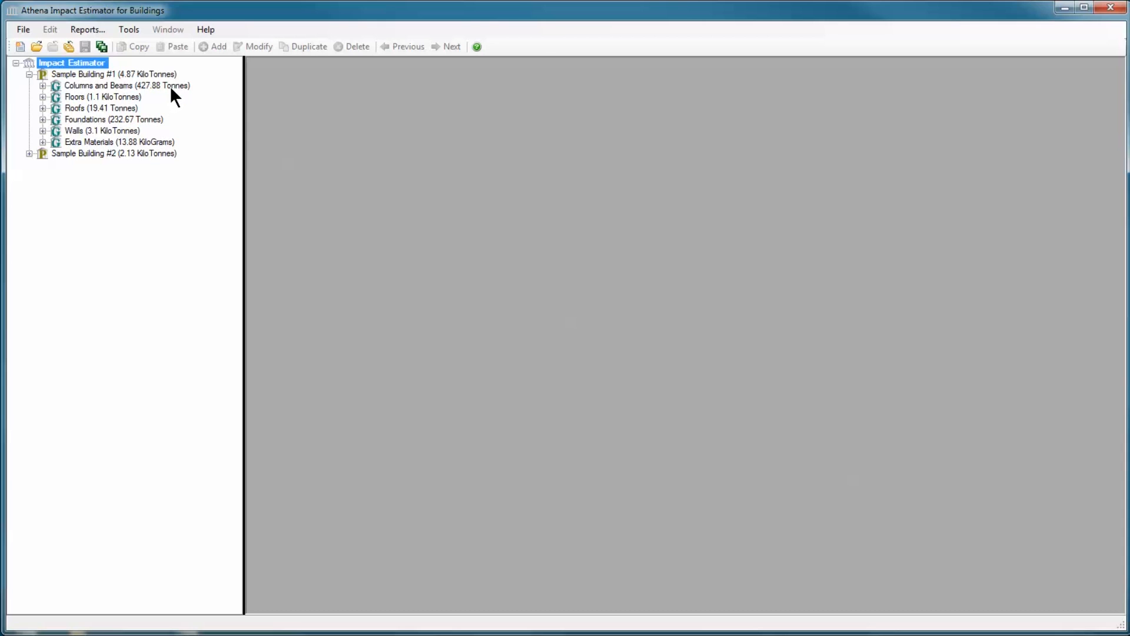
# Check the values of the Columns and Beams assemblies, and collapse Sample Building #1
pyautogui.click(48, 86)
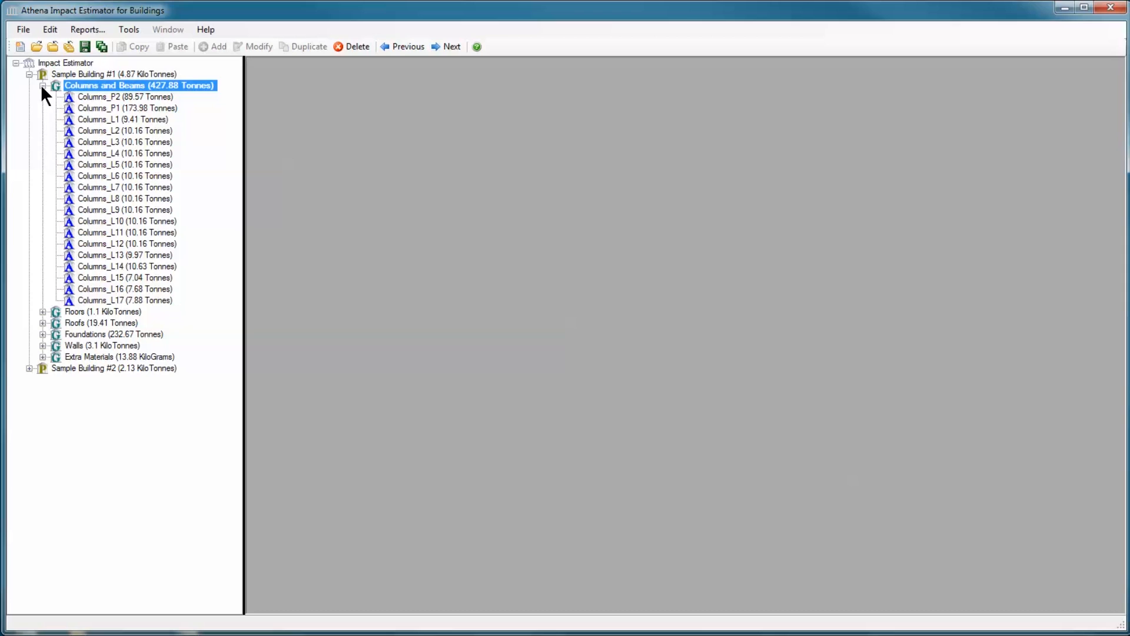
pyautogui.click(42, 86)
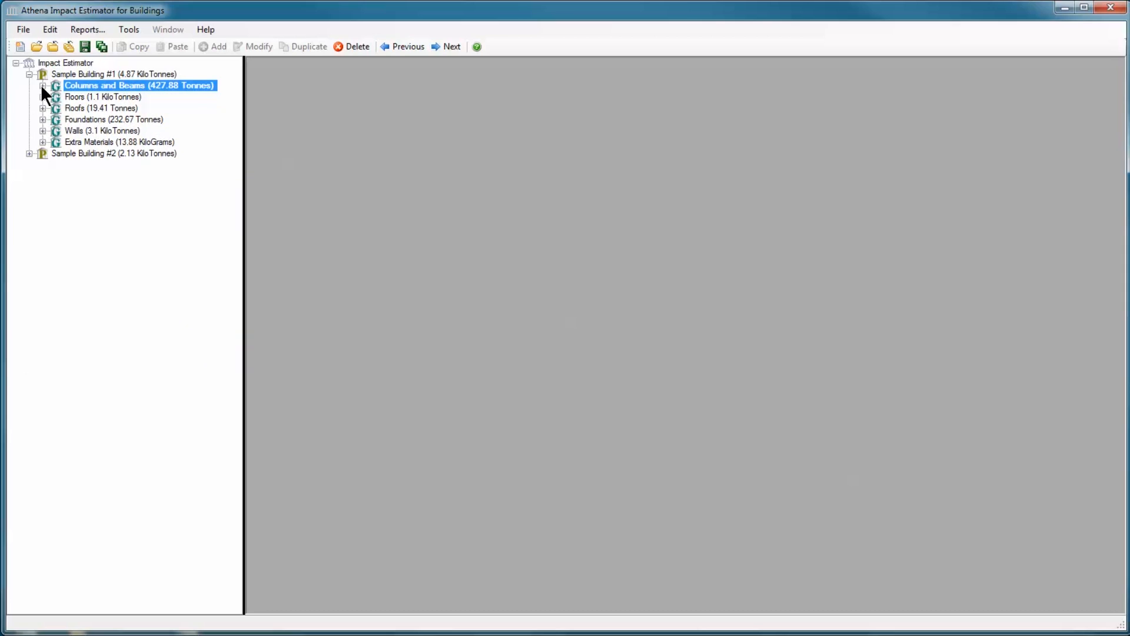
pyautogui.click(29, 75)
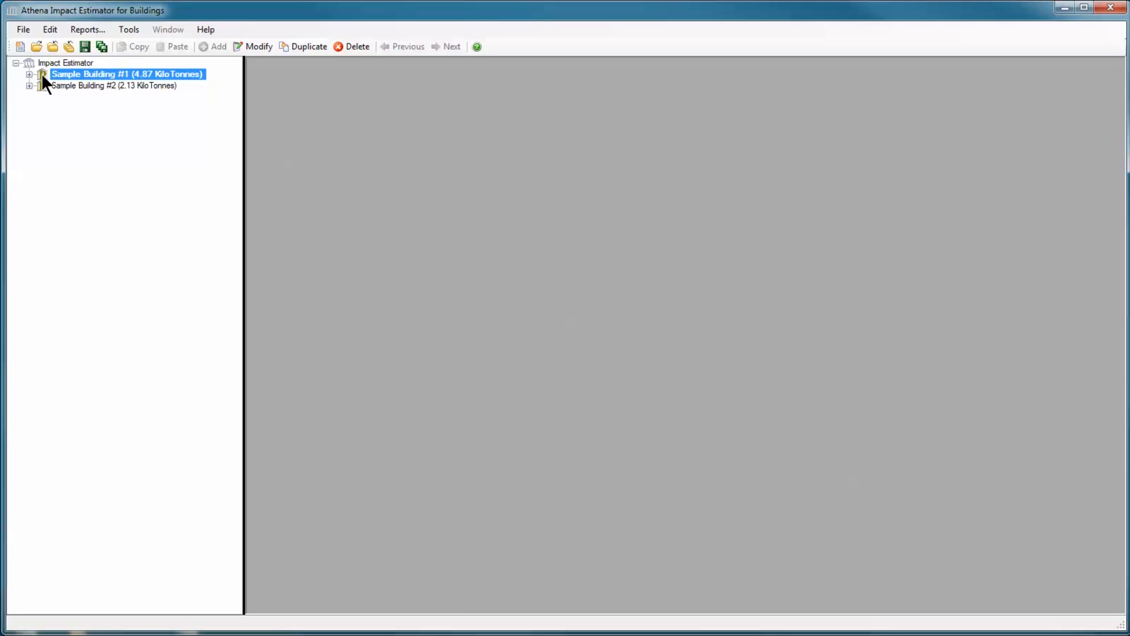
# Review the project settings of Sample Building #1 and close them without changes
pyautogui.rightClick(43, 77)
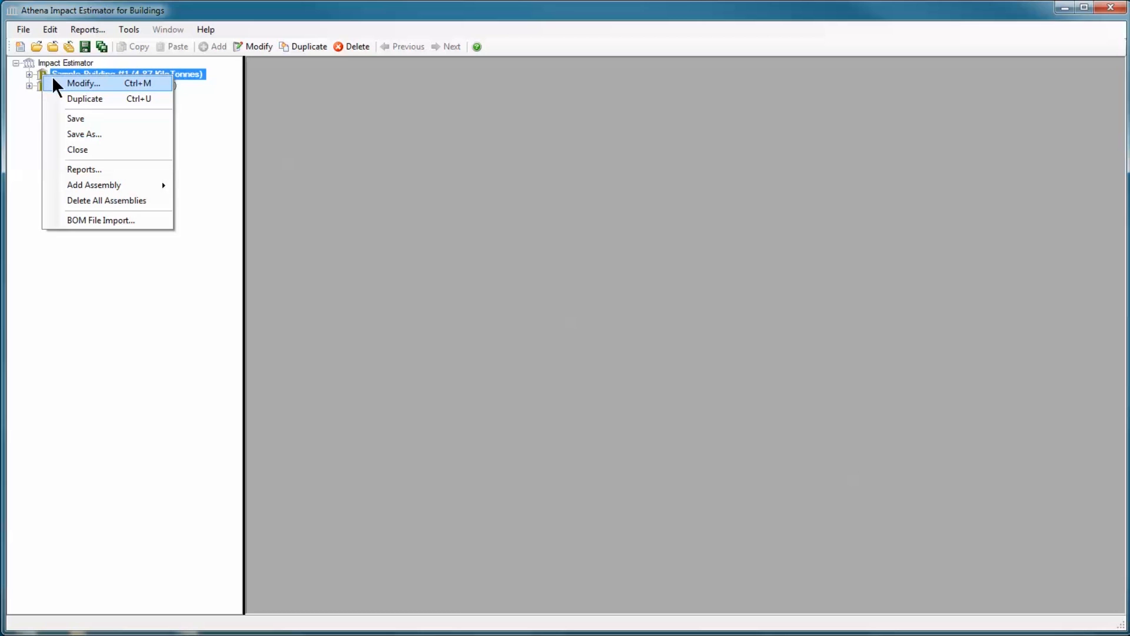
pyautogui.click(72, 83)
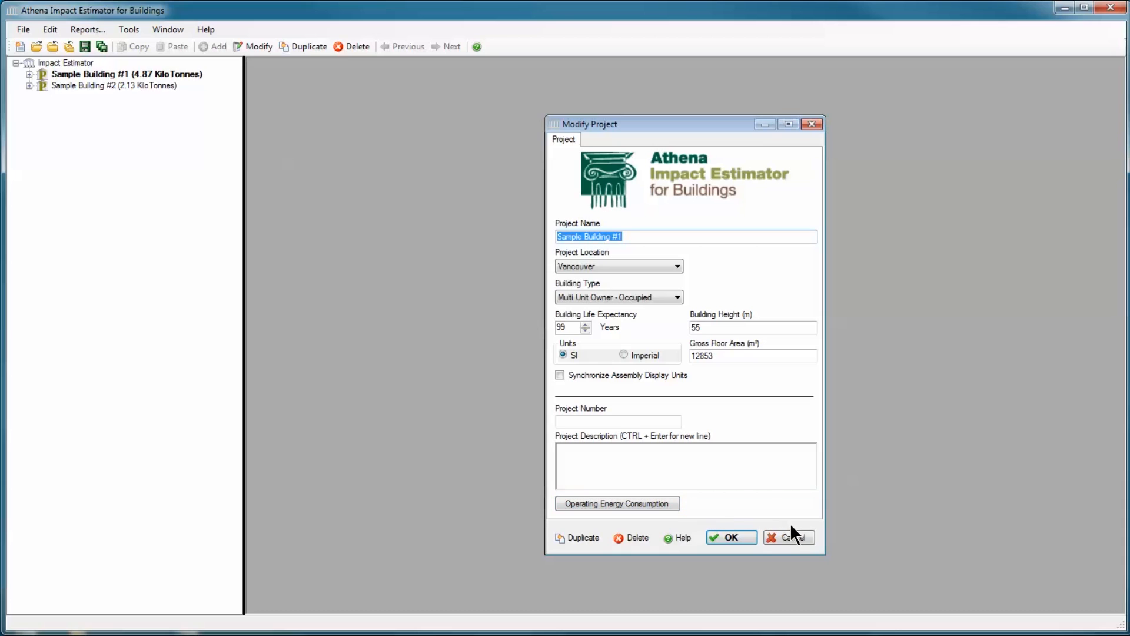
pyautogui.click(793, 541)
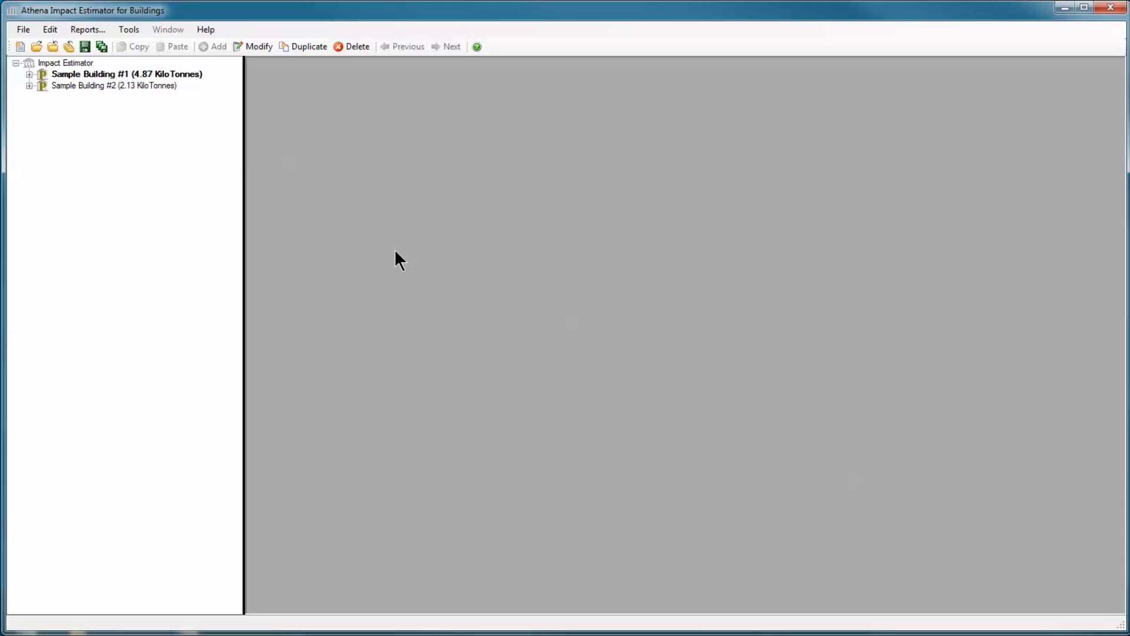
# Open the Columns_P2 assembly in the Columns and Beams group of Sample Building #1 to view its inputs
pyautogui.click(28, 74)
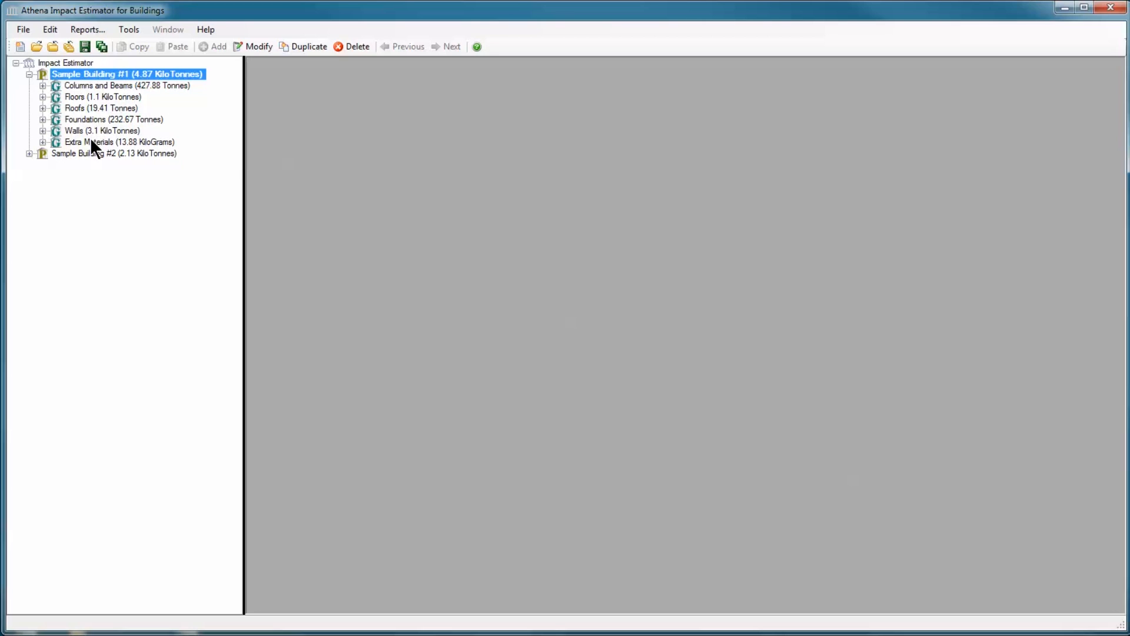
pyautogui.click(44, 83)
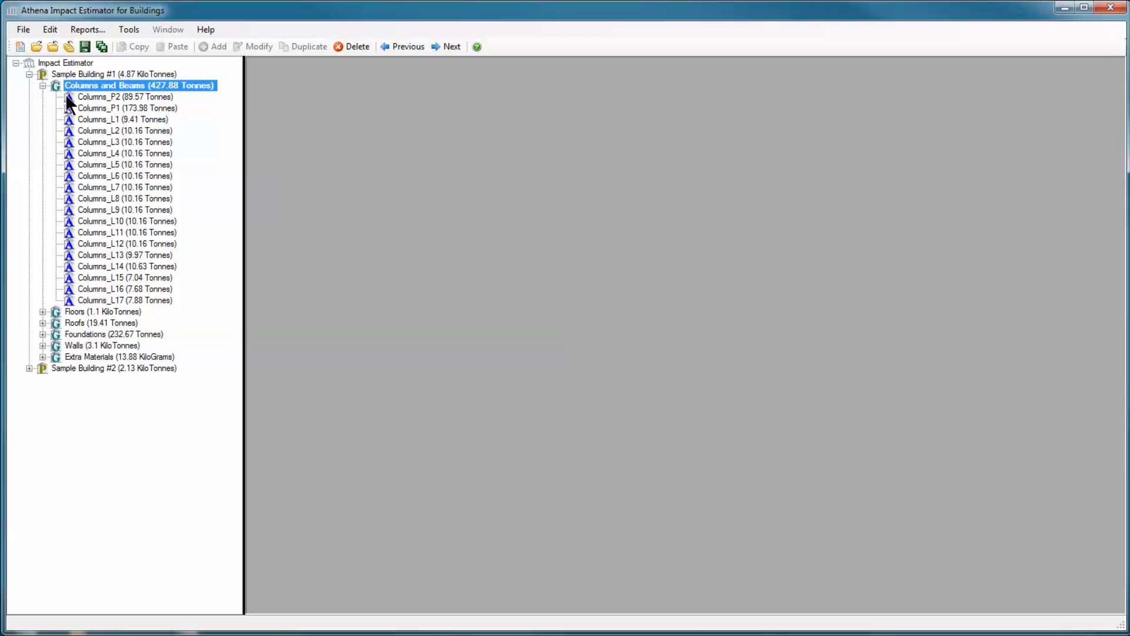
pyautogui.doubleClick(66, 95)
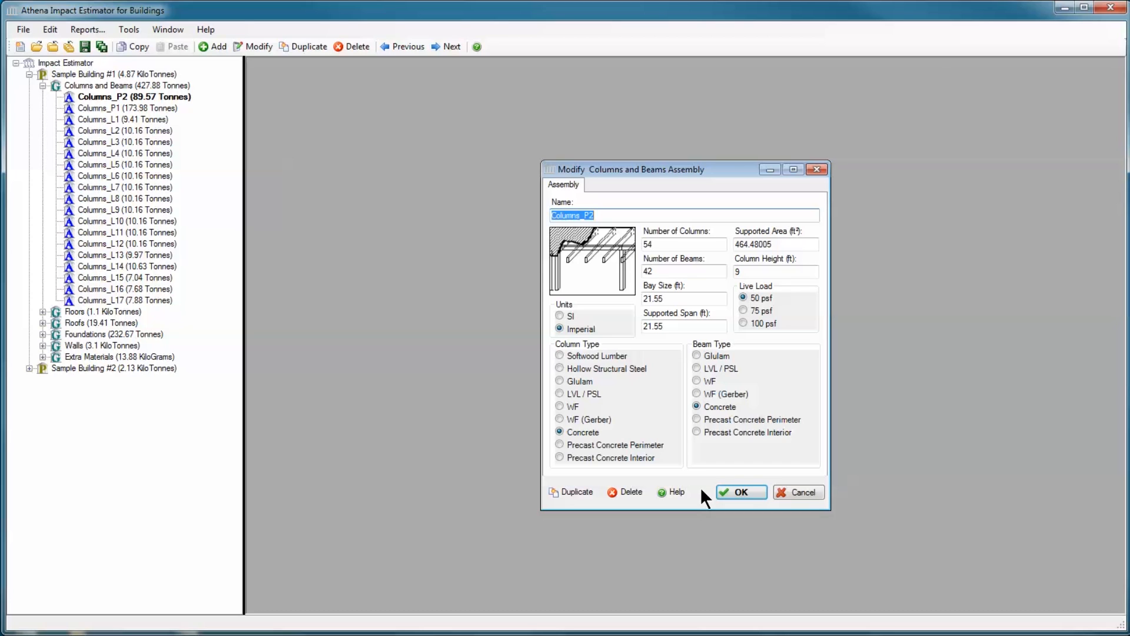
# Read the help topic on mixed columns and beams assemblies, and close the Columns_P2 assembly without changes
pyautogui.click(668, 493)
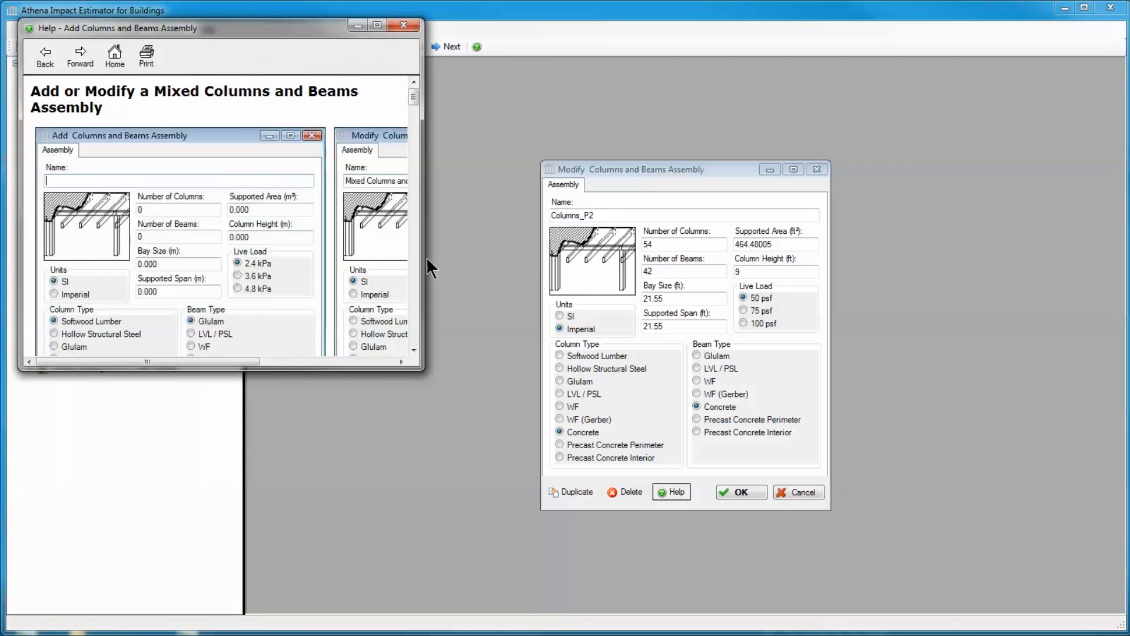
pyautogui.moveTo(422, 257); pyautogui.dragTo(989, 302)
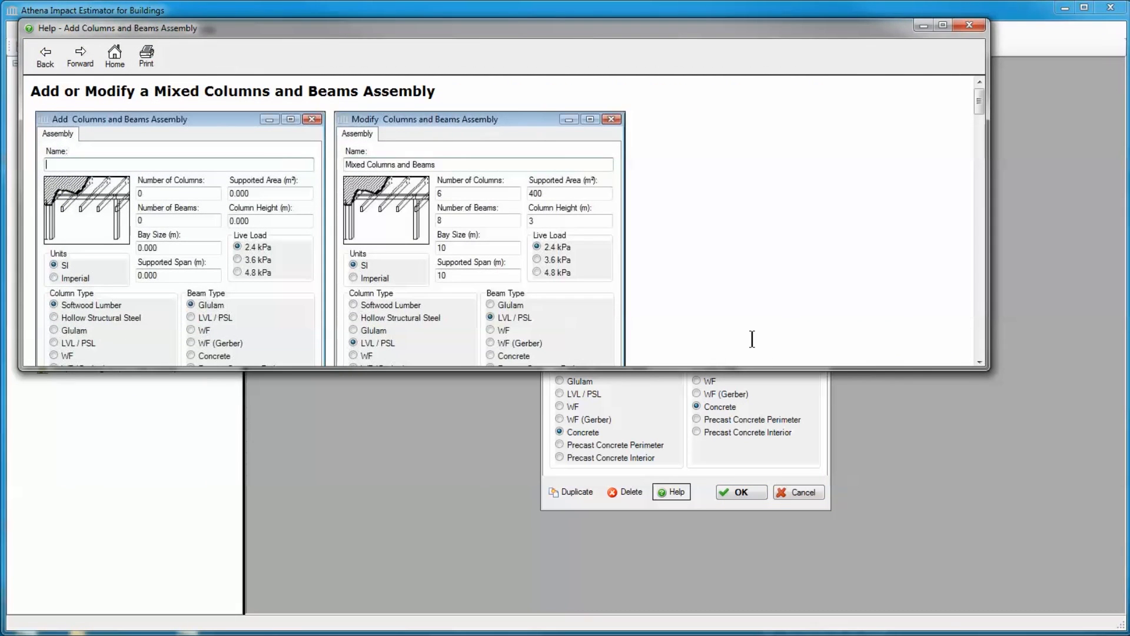
pyautogui.moveTo(727, 369); pyautogui.dragTo(726, 557)
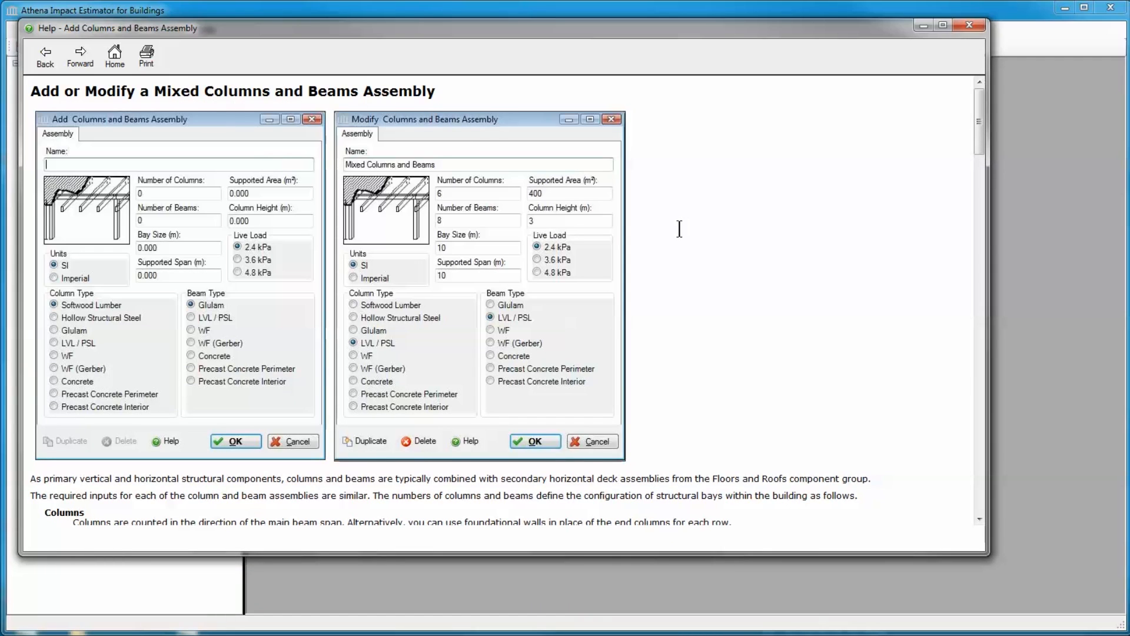
pyautogui.scroll(-3, 677, 228)
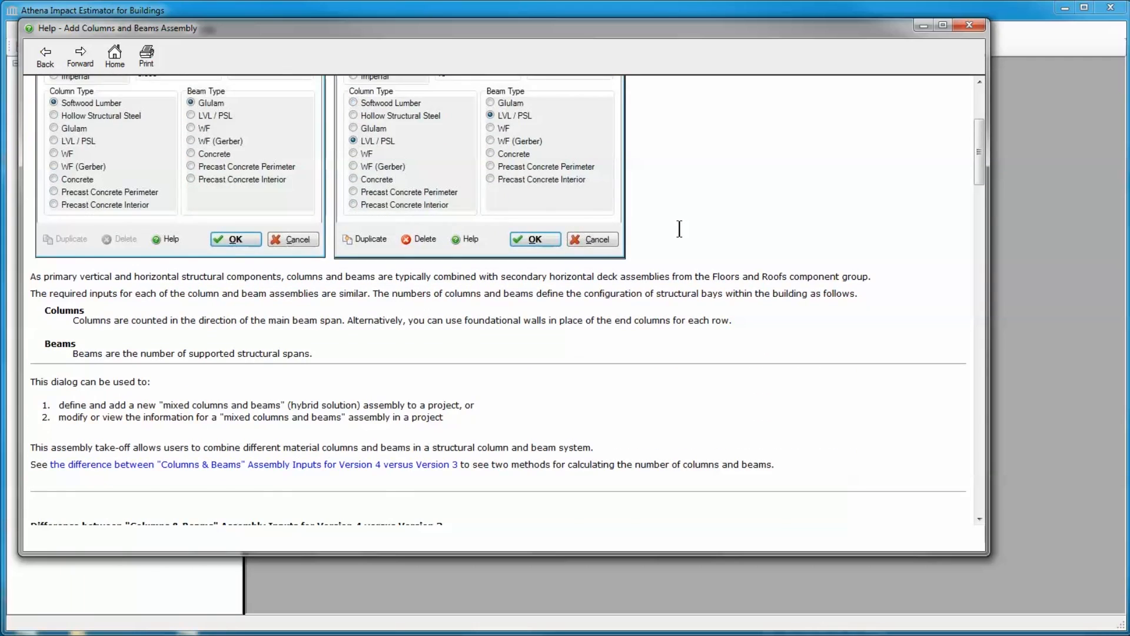
pyautogui.scroll(-8, 679, 229)
pyautogui.scroll(2, 680, 230)
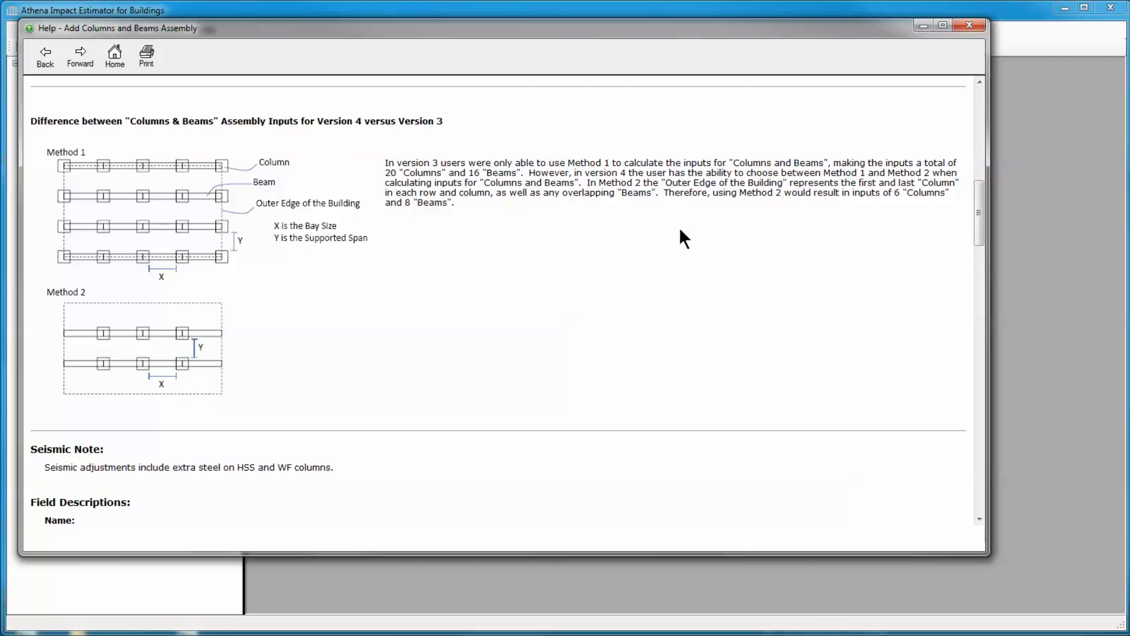
pyautogui.scroll(-5, 679, 233)
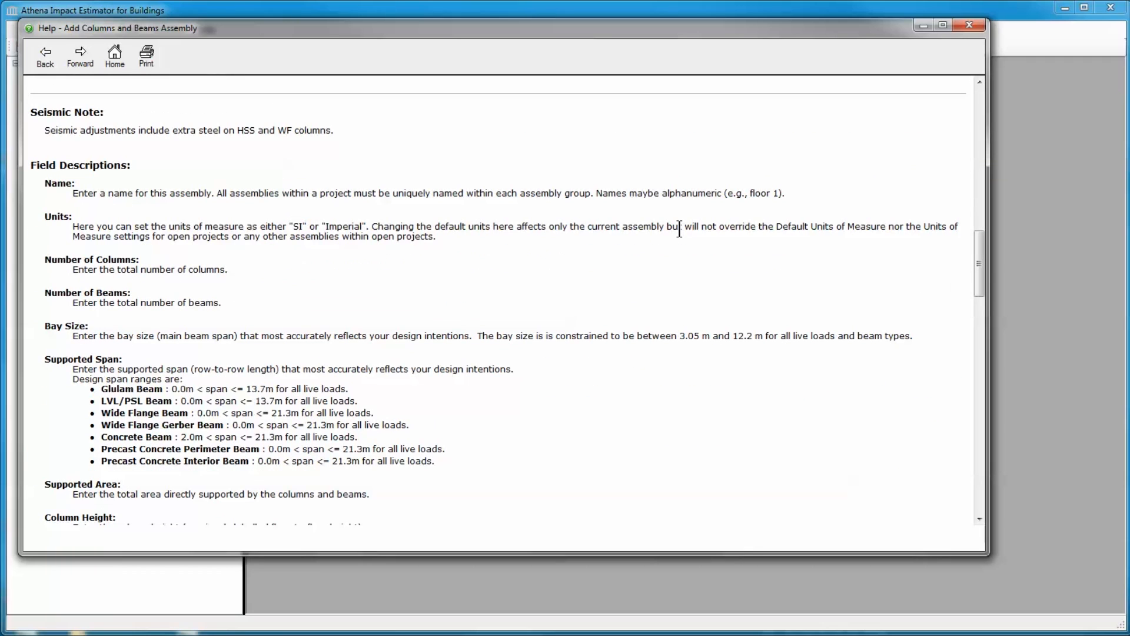
pyautogui.scroll(-12, 679, 230)
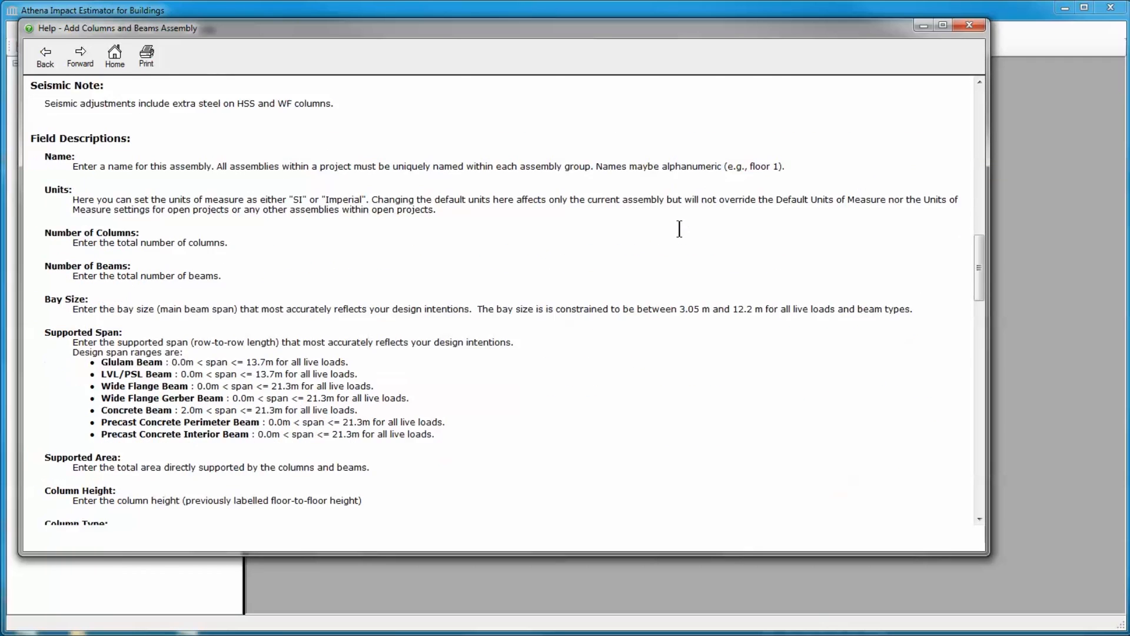
pyautogui.scroll(-9, 679, 228)
pyautogui.scroll(20, 677, 229)
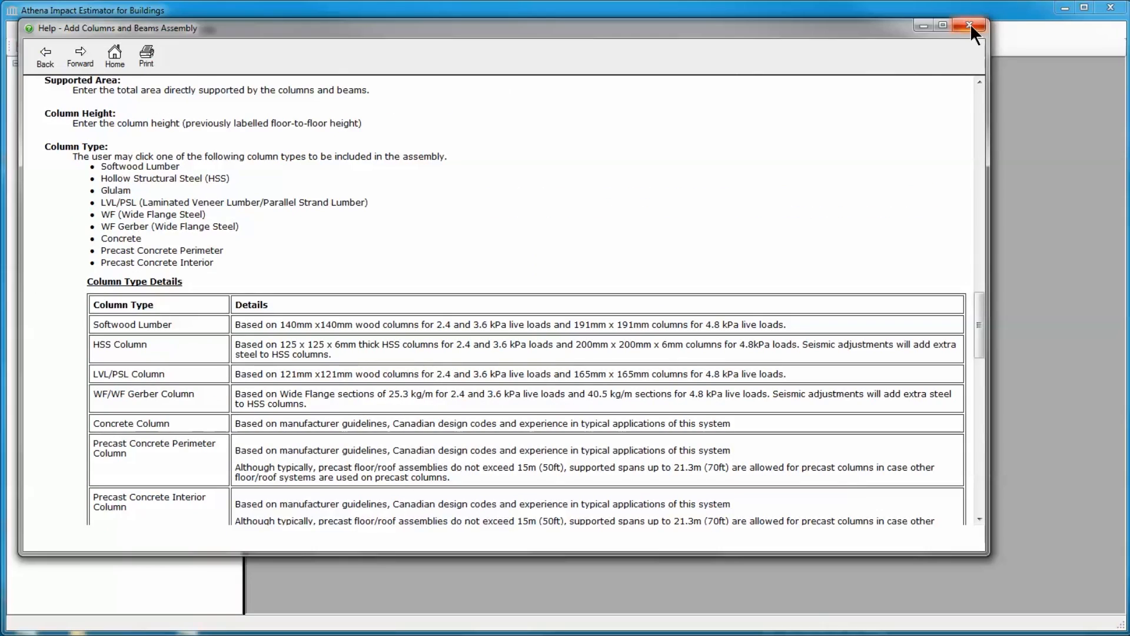
pyautogui.click(970, 24)
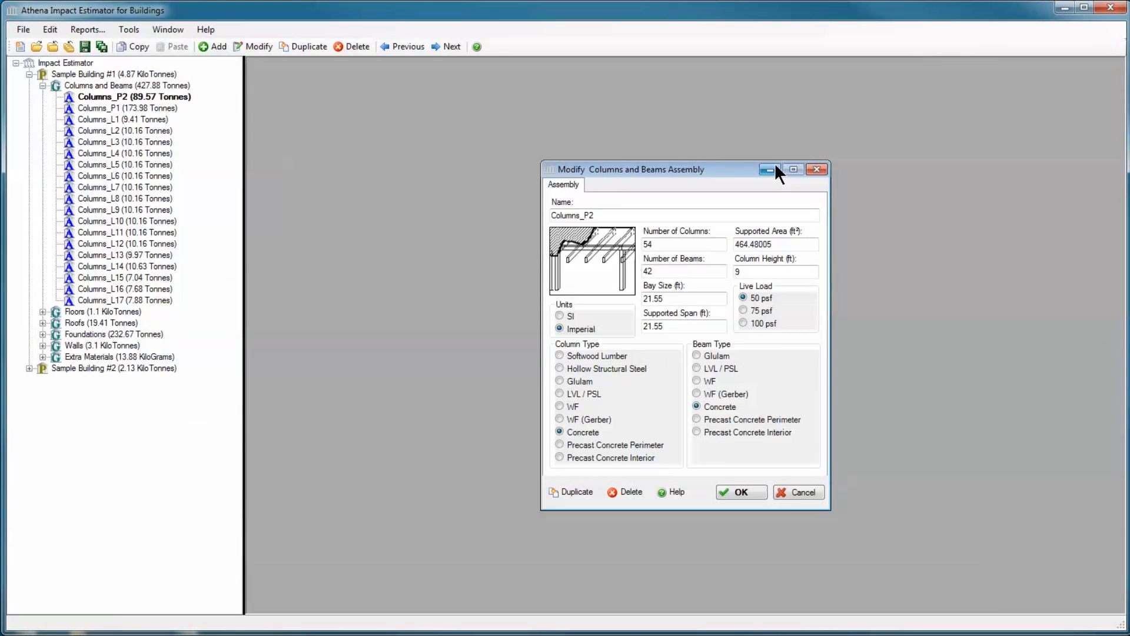
pyautogui.click(815, 170)
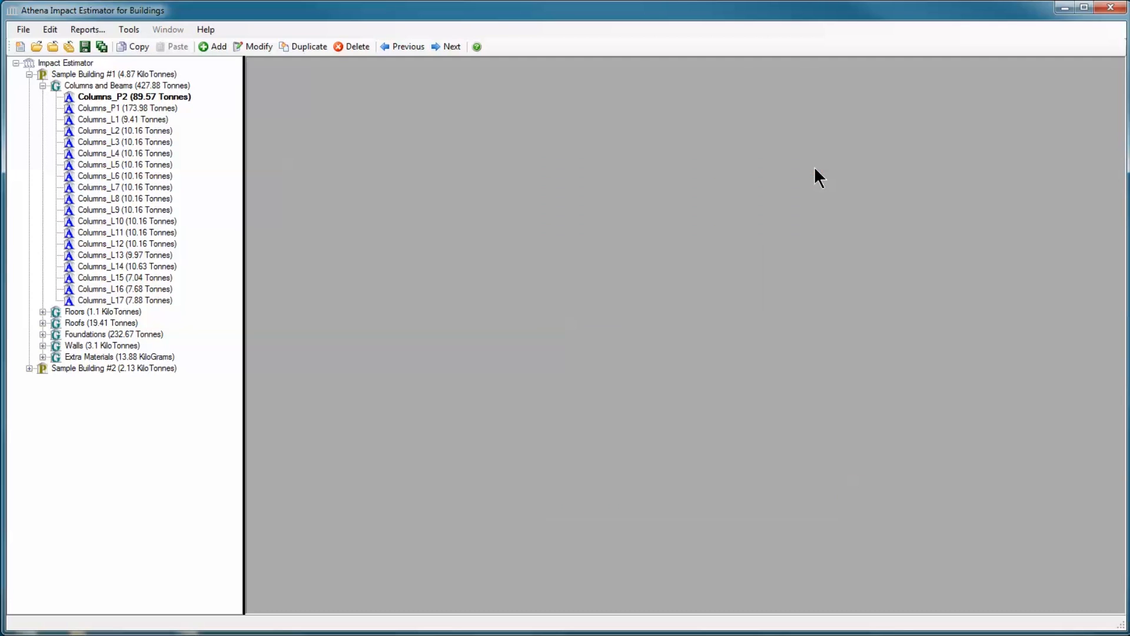
pyautogui.click(42, 85)
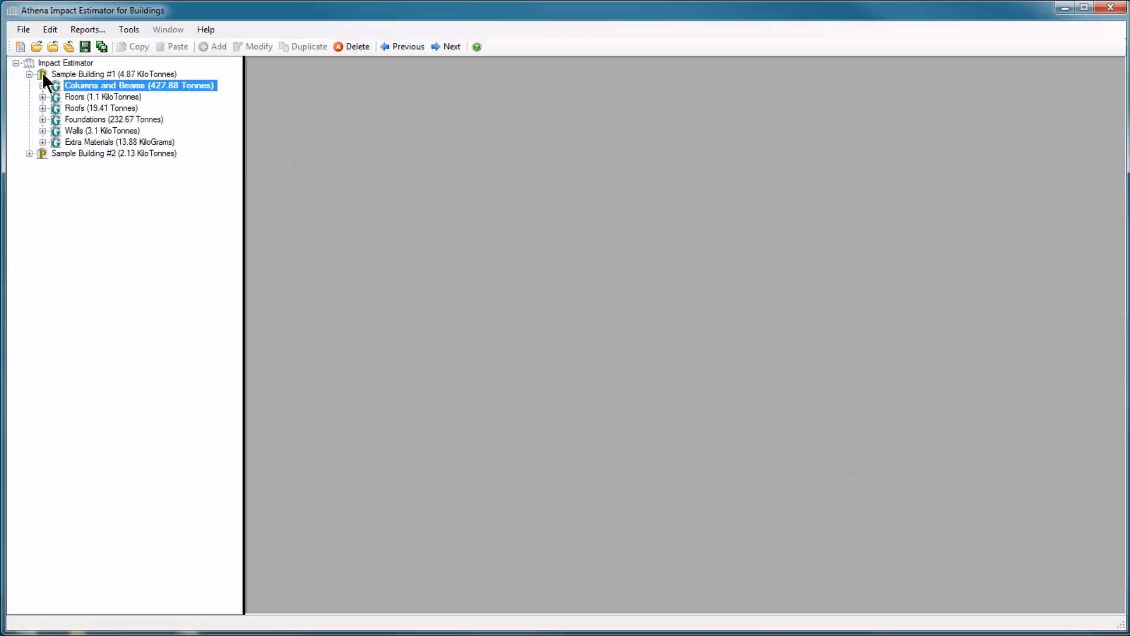
# Open the Bill of Materials Import Utility for Sample Building #1 and reposition its window so it is fully visible
pyautogui.rightClick(42, 75)
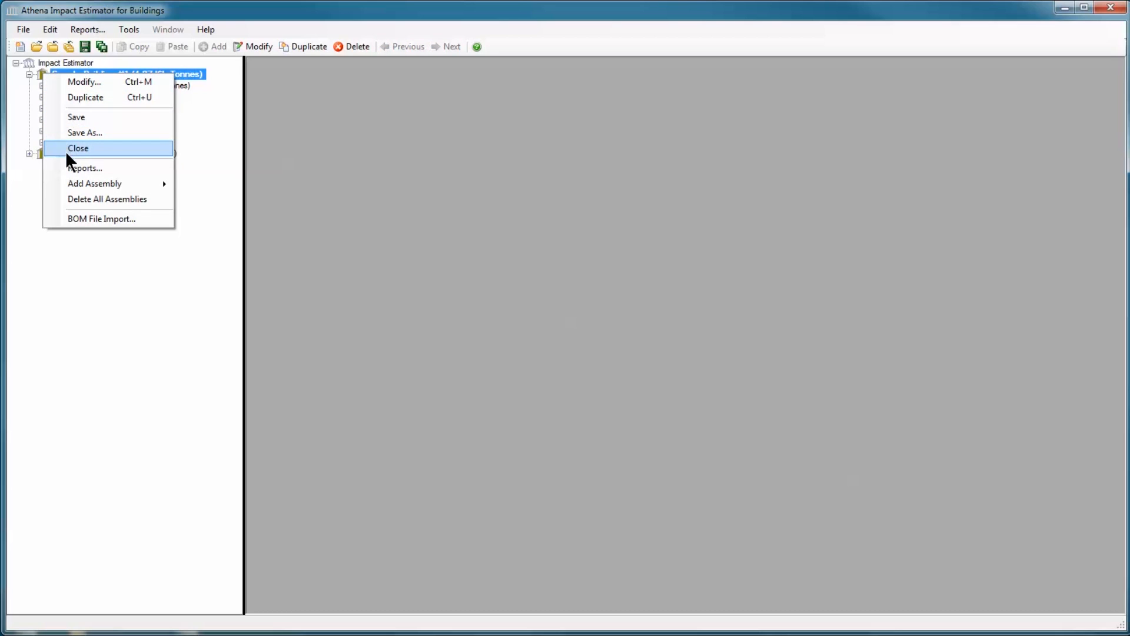
pyautogui.click(91, 221)
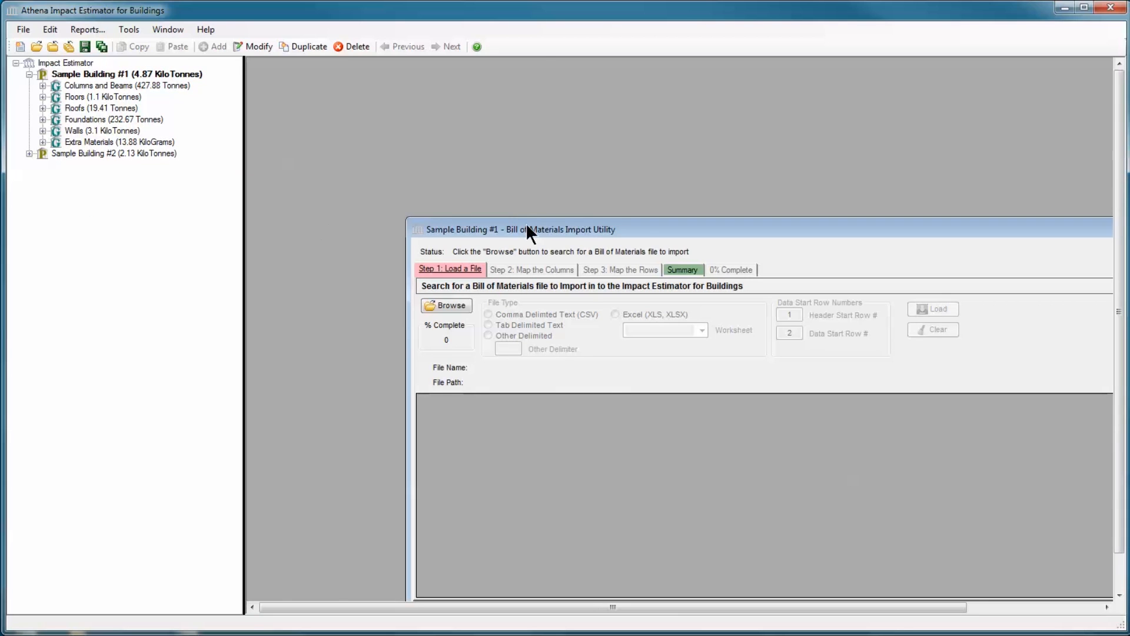
pyautogui.moveTo(623, 228); pyautogui.dragTo(474, 115)
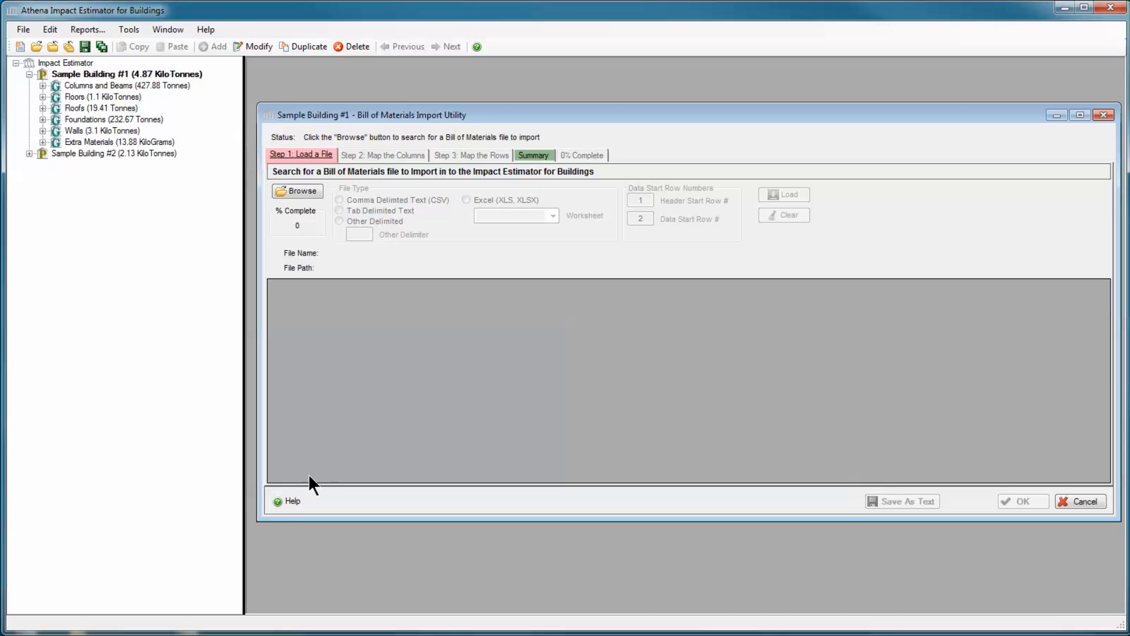
# View the help topic for the Bill of Materials Import Utility and close it
pyautogui.click(287, 501)
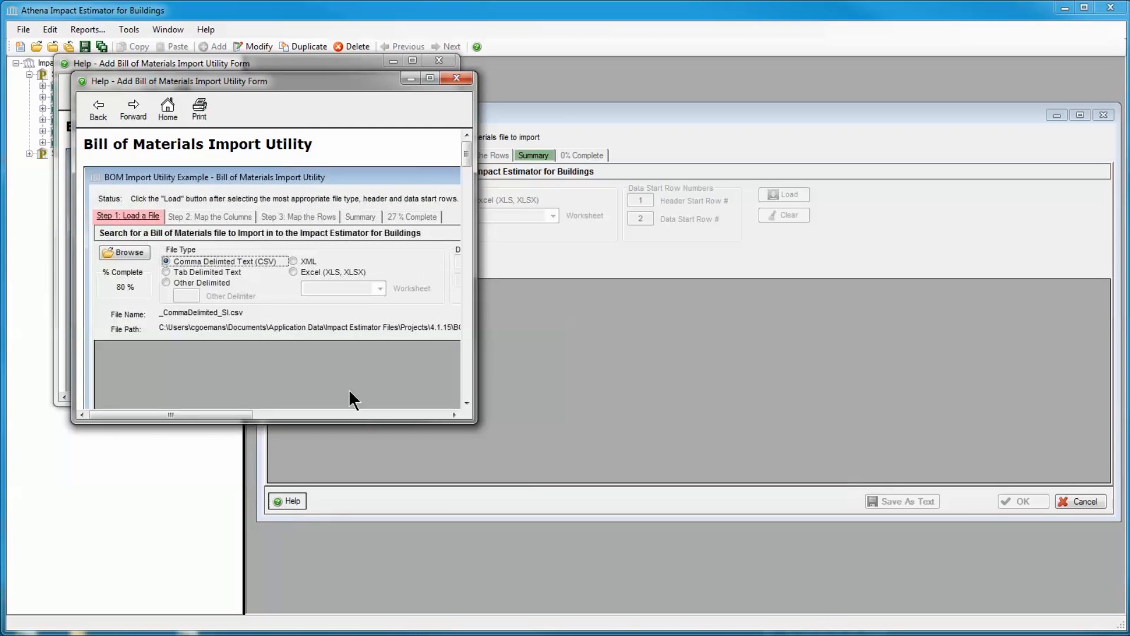
pyautogui.click(457, 78)
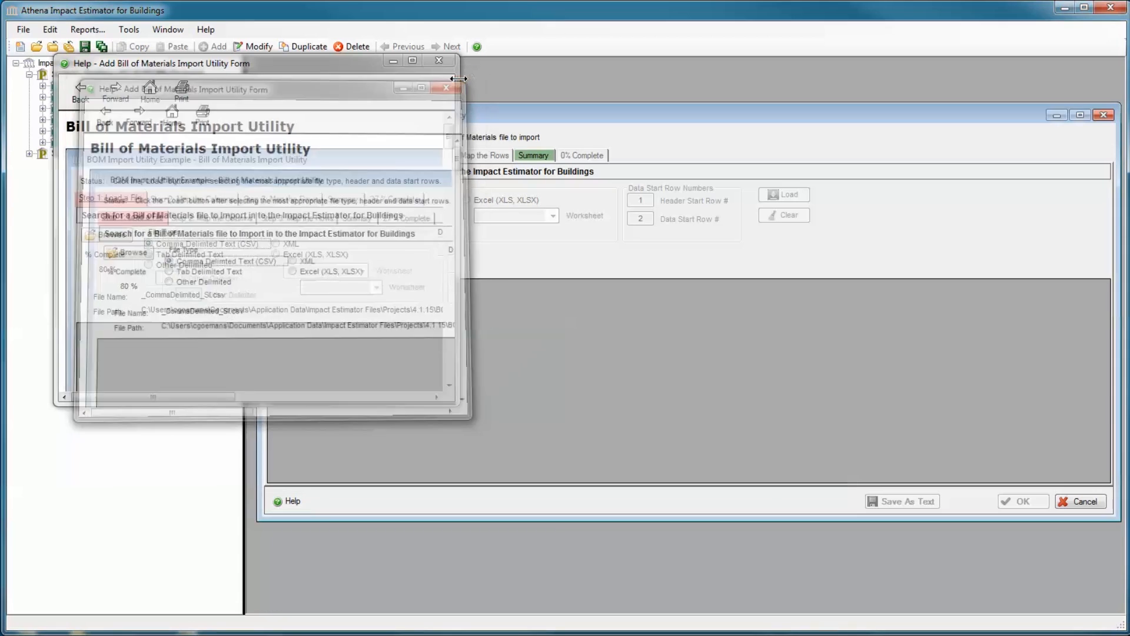
pyautogui.moveTo(457, 213); pyautogui.dragTo(783, 242)
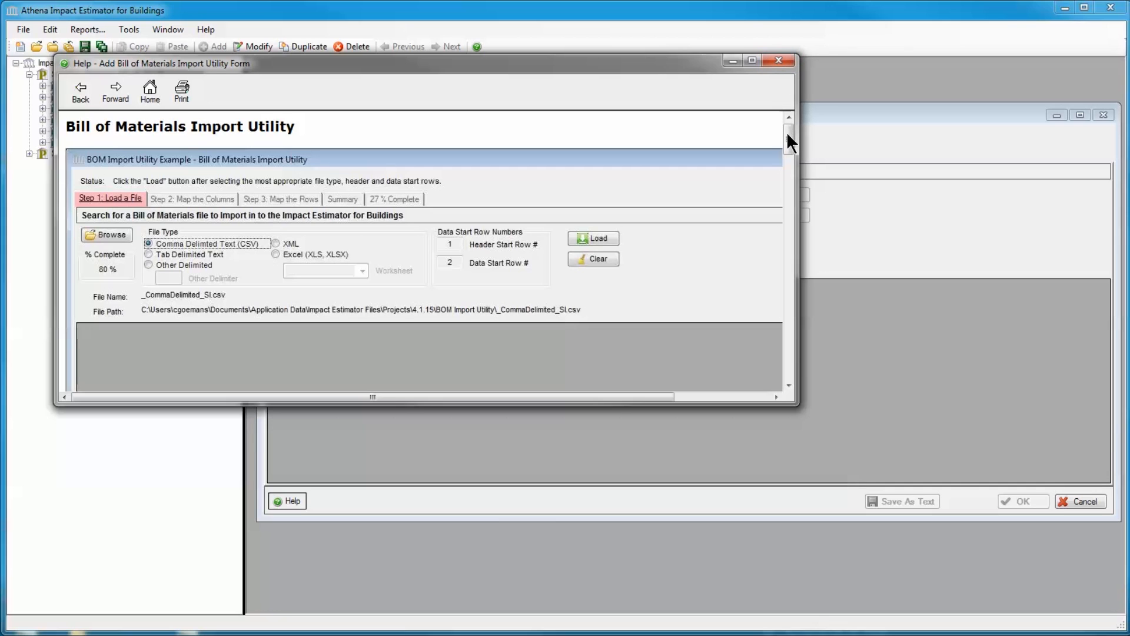
pyautogui.click(778, 60)
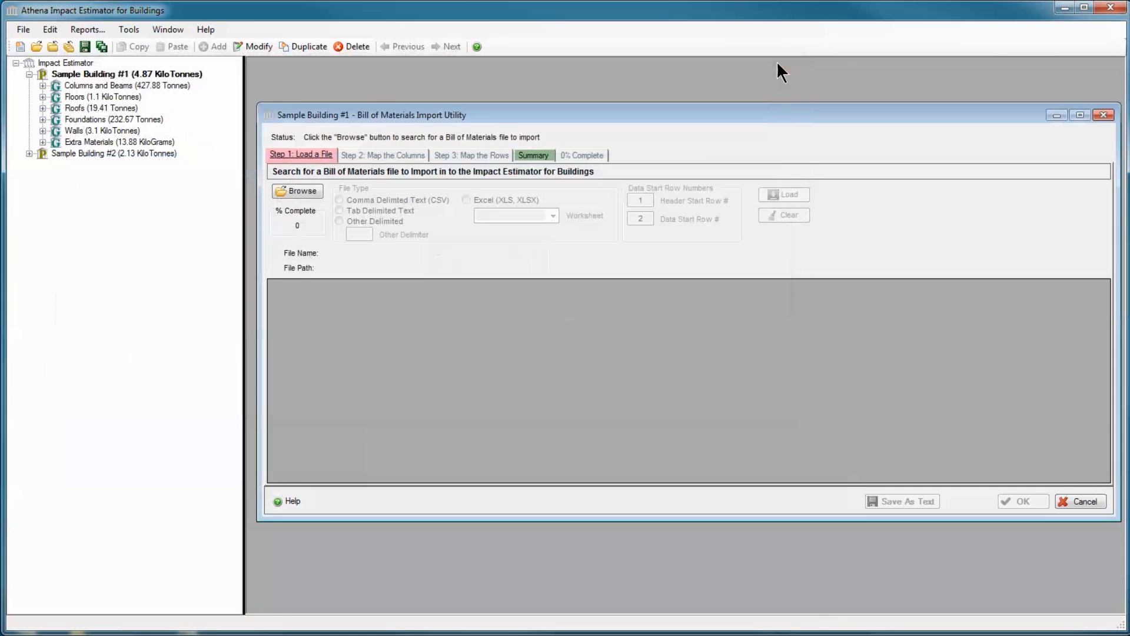
# Close the Bill of Materials Import Utility and open the Reports dialog, keeping Sample Building #1 as the selected project
pyautogui.click(1104, 115)
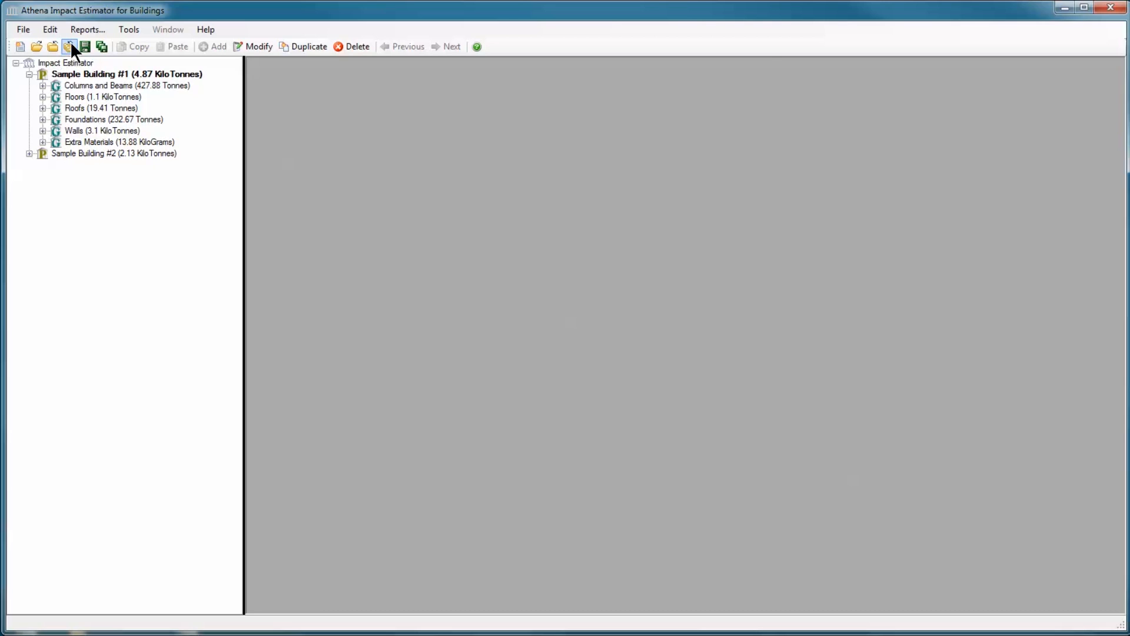
pyautogui.click(84, 33)
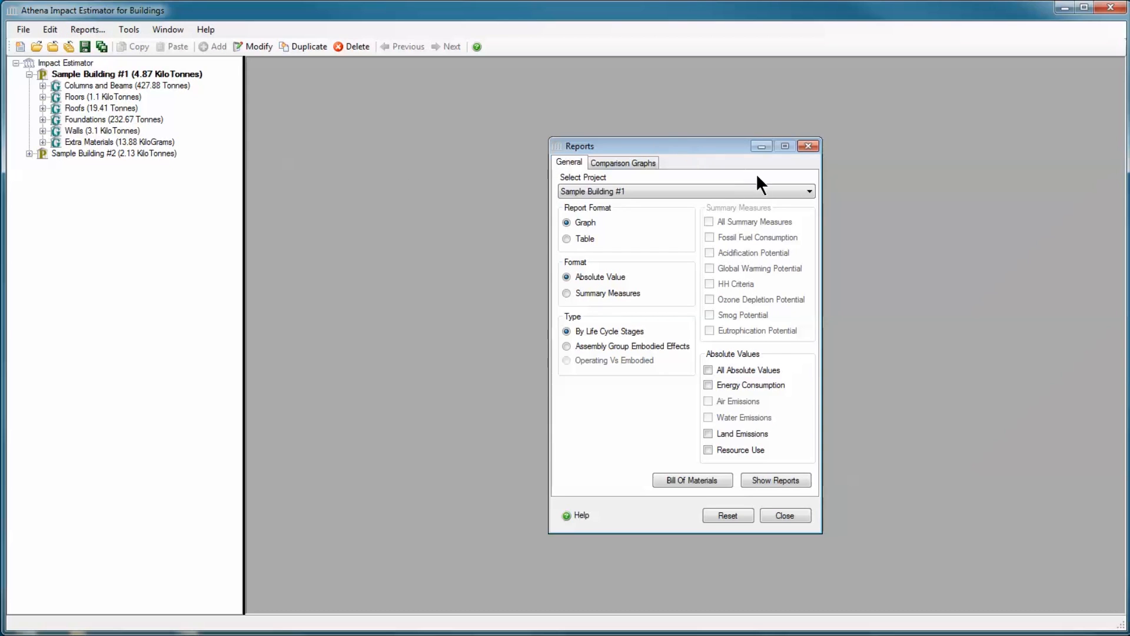
pyautogui.click(810, 191)
pyautogui.click(810, 191)
# Generate the life cycle stage report as a table of all summary measures, view it maximized, and close it
pyautogui.click(566, 239)
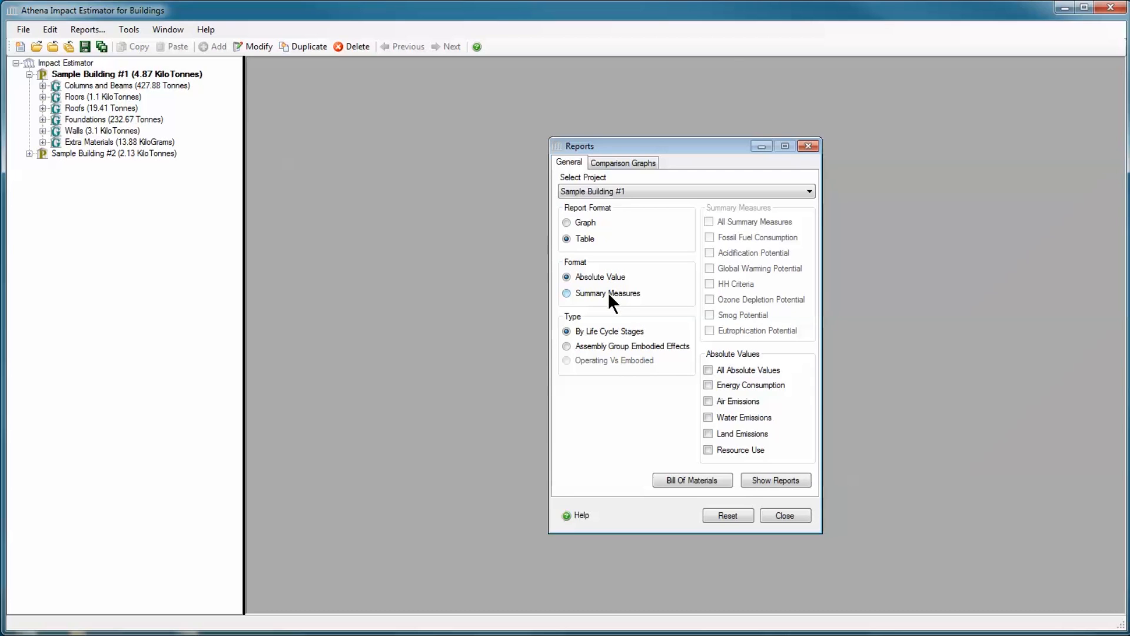
pyautogui.click(567, 293)
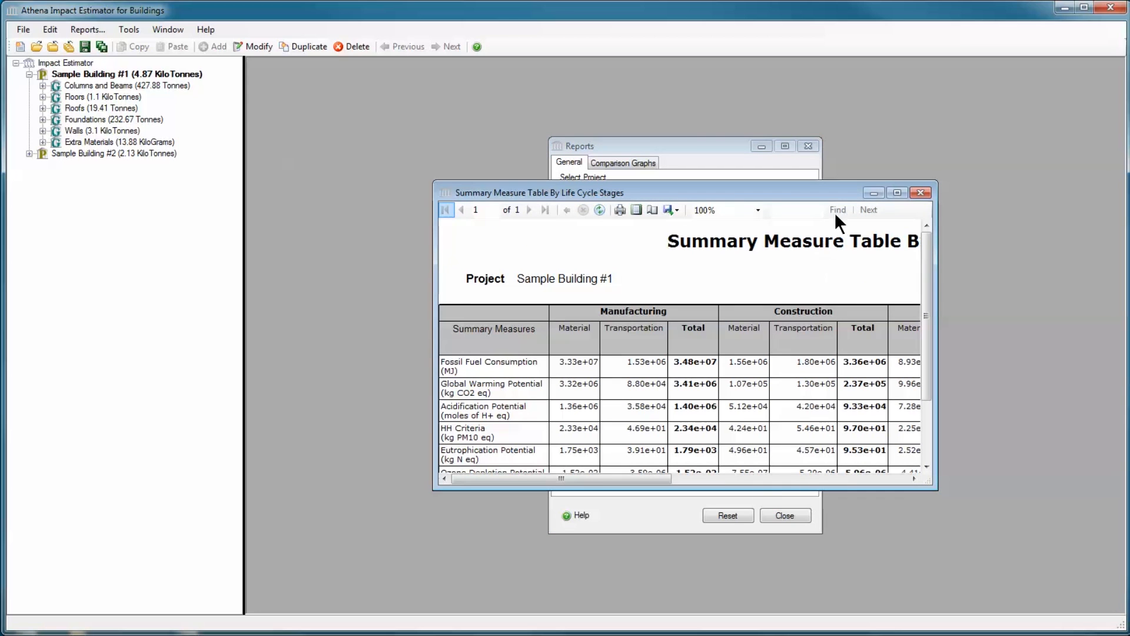
pyautogui.click(899, 192)
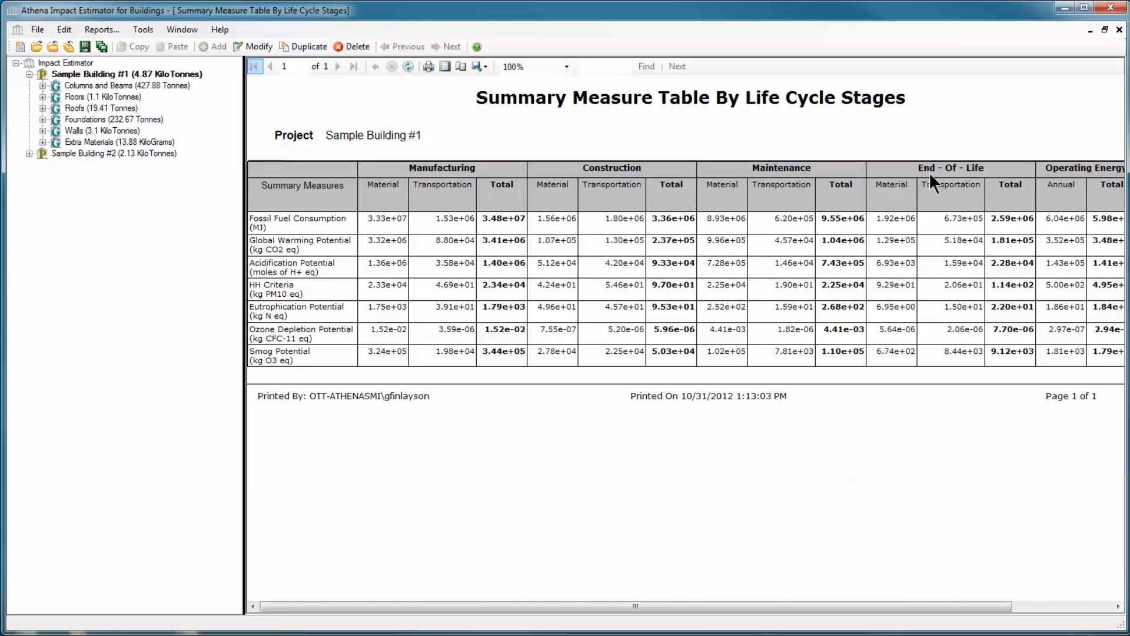
pyautogui.moveTo(986, 606); pyautogui.dragTo(954, 606)
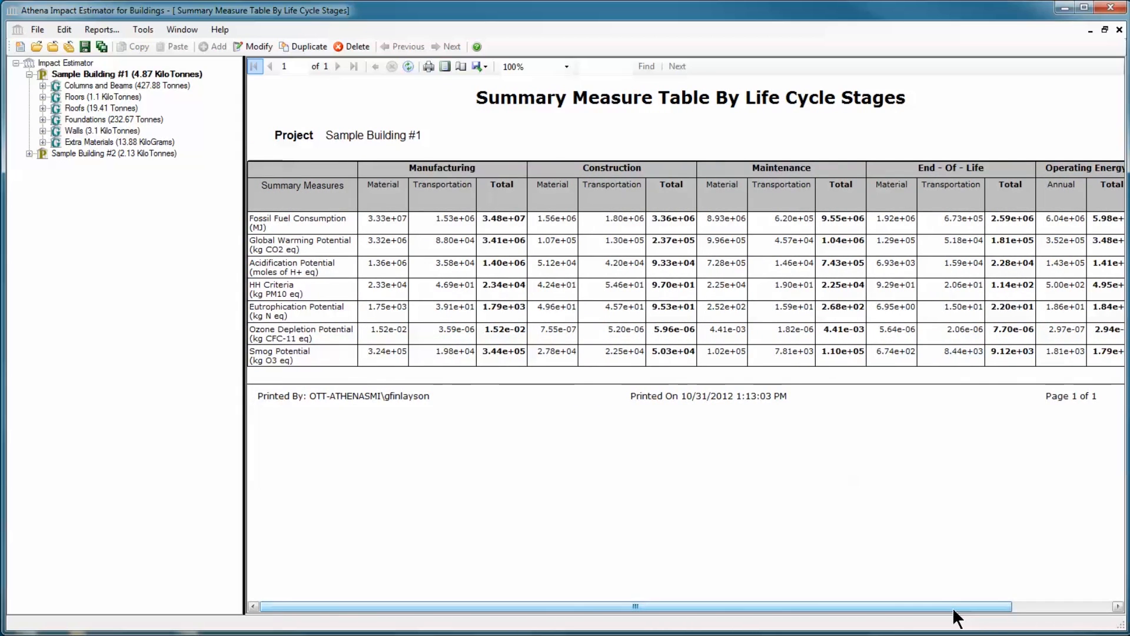
pyautogui.click(1120, 30)
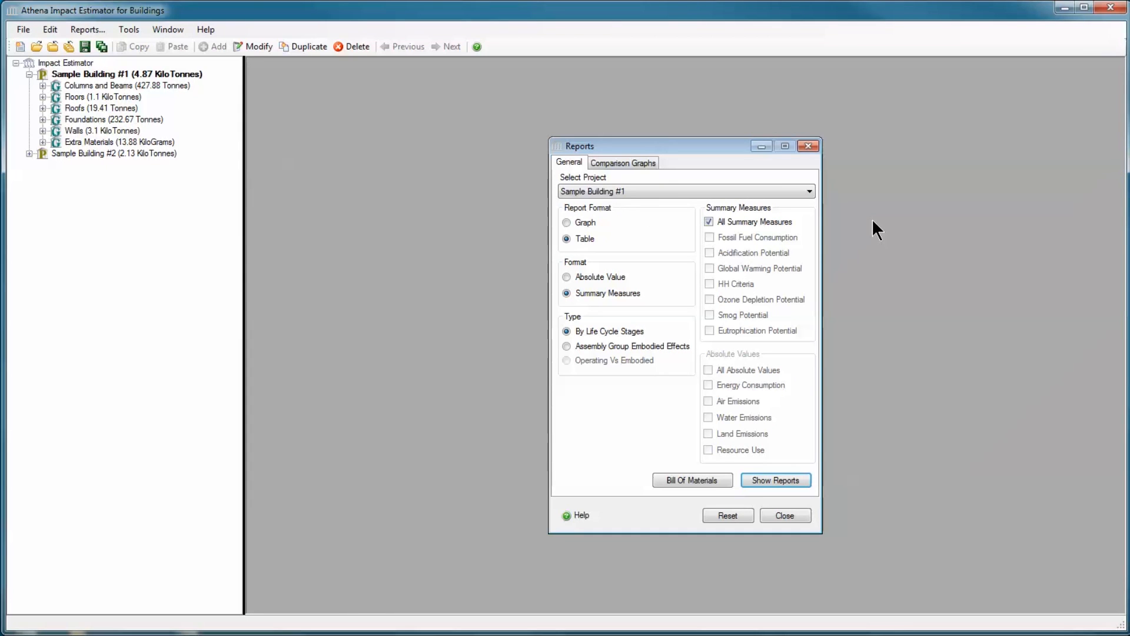
# Generate a Global Warming Potential graph by life cycle stages, view it maximized with its export formats, and close it
pyautogui.click(567, 222)
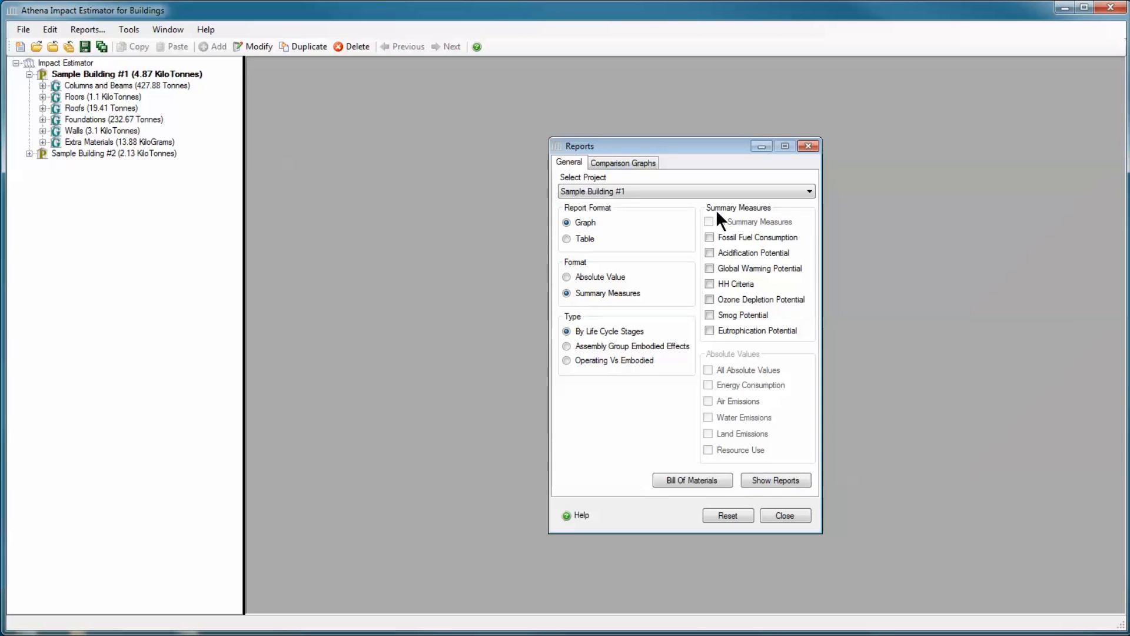
pyautogui.click(709, 268)
pyautogui.click(768, 480)
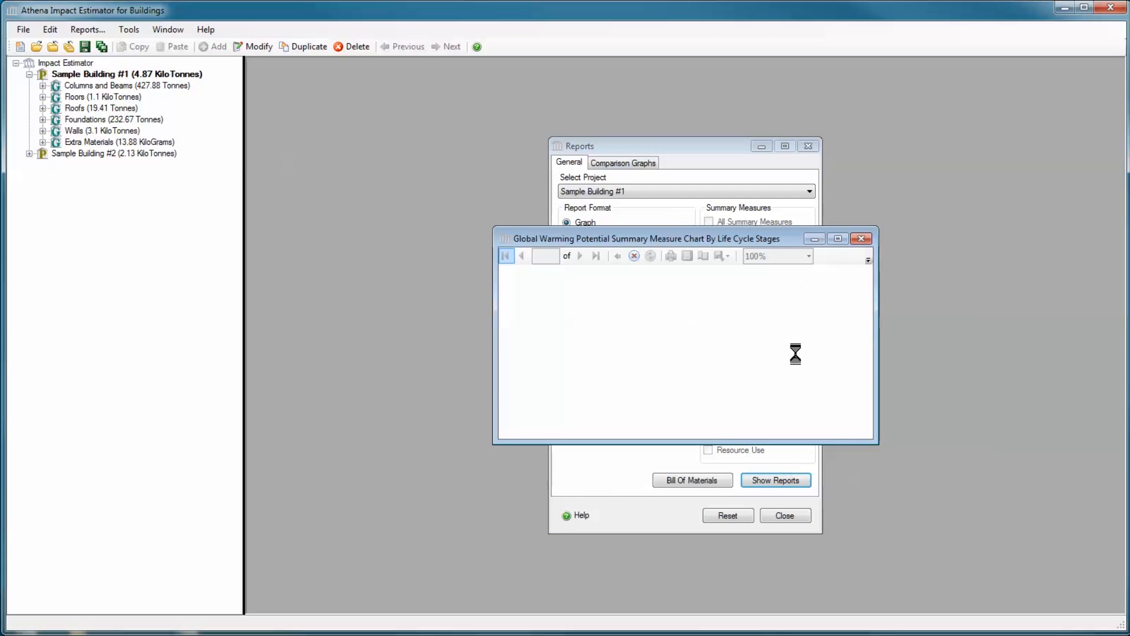
pyautogui.click(837, 239)
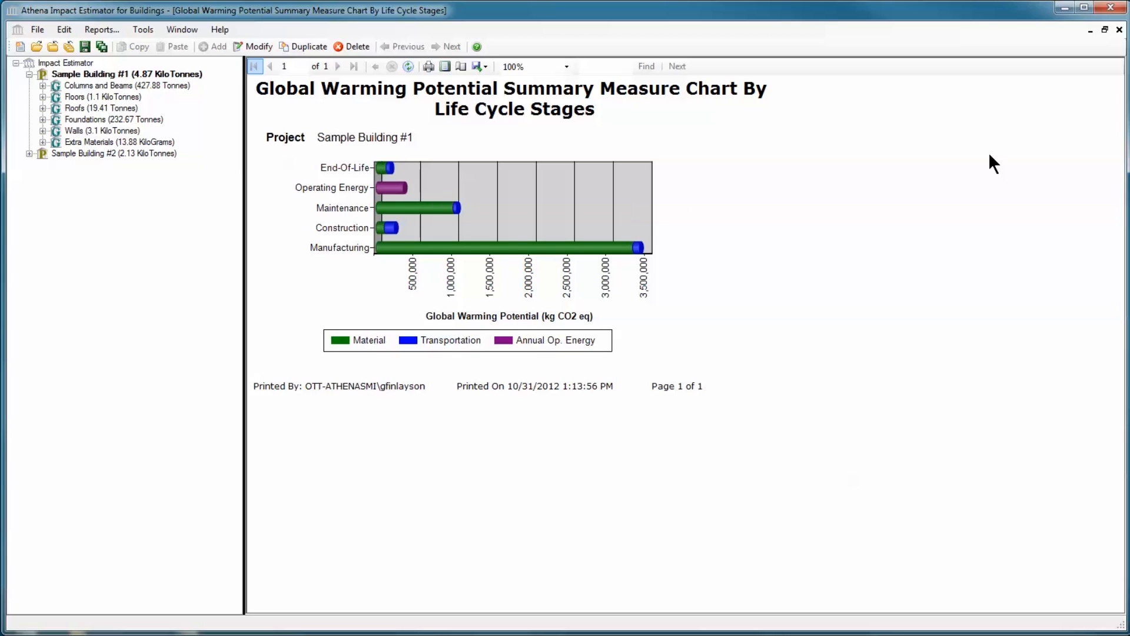
pyautogui.click(481, 66)
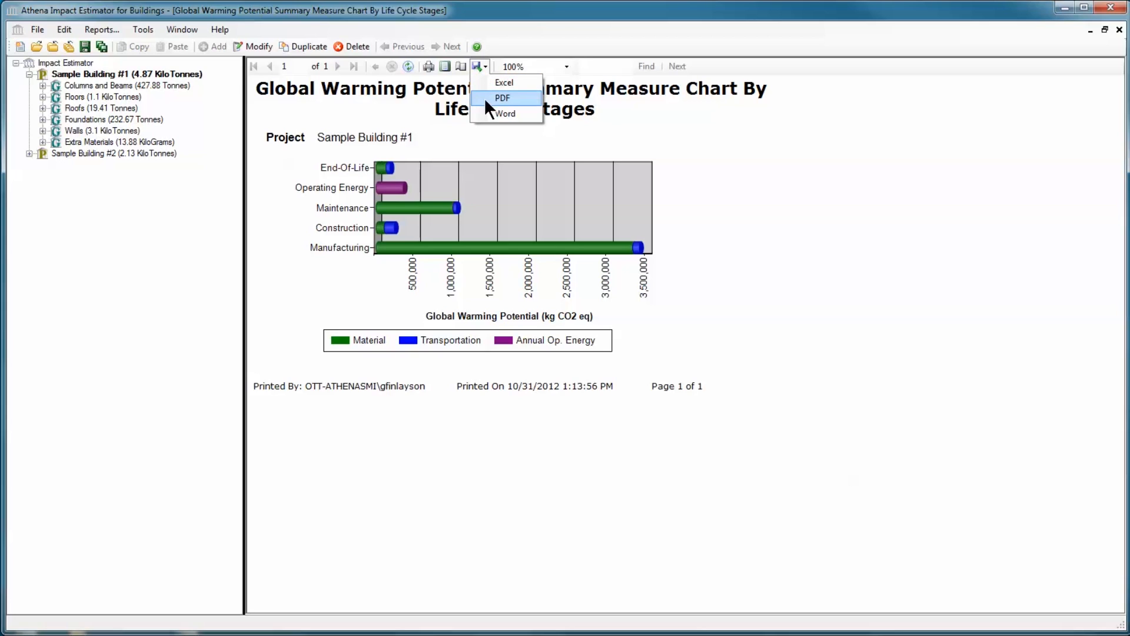
pyautogui.click(810, 143)
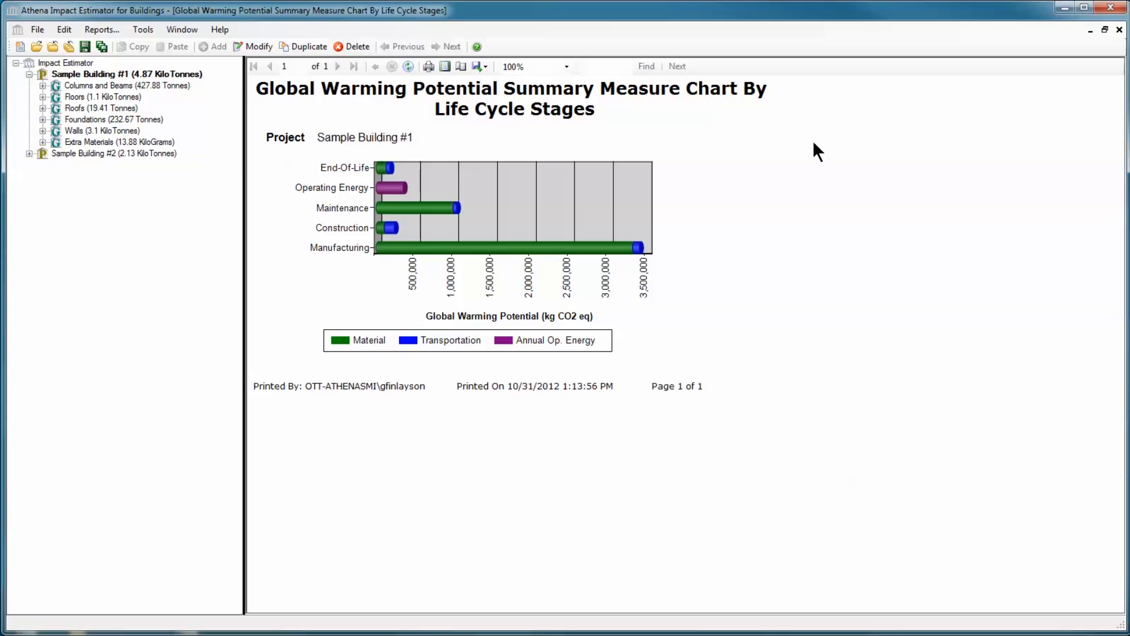
pyautogui.click(1119, 30)
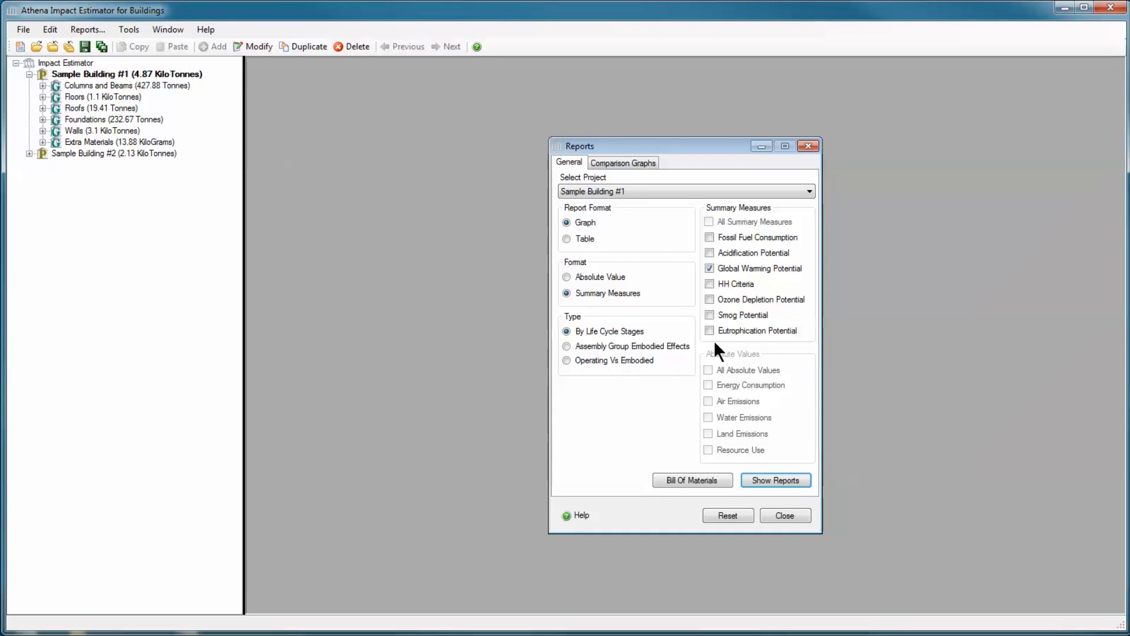
# Generate the Operating Vs Embodied graph for Global Warming Potential, view it maximized, and close it
pyautogui.click(566, 360)
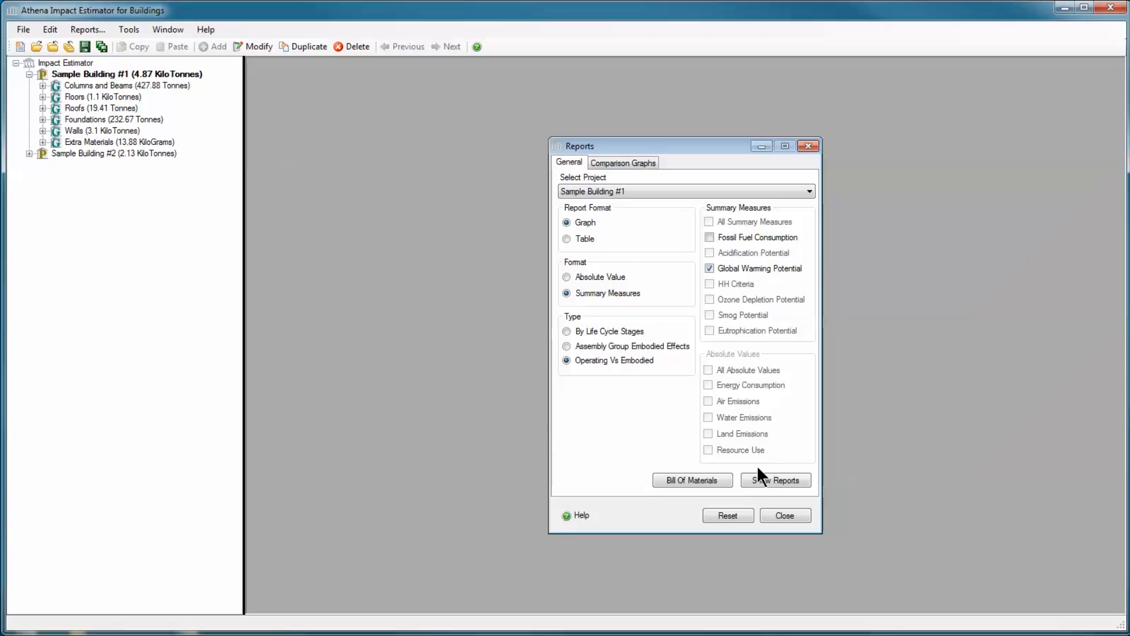
pyautogui.click(759, 480)
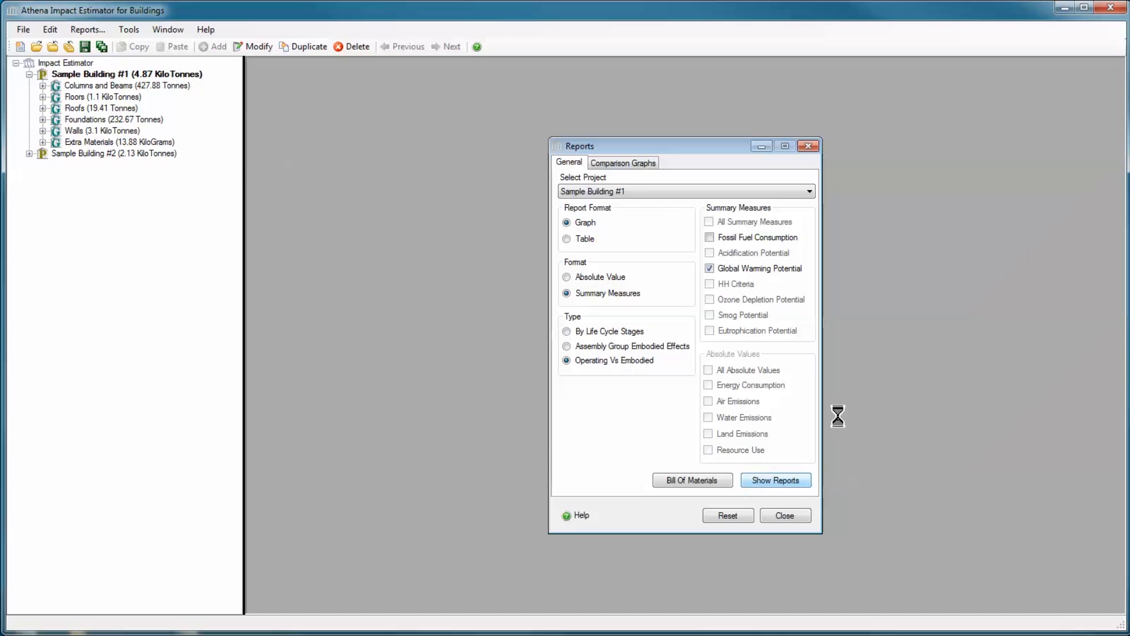
pyautogui.click(885, 222)
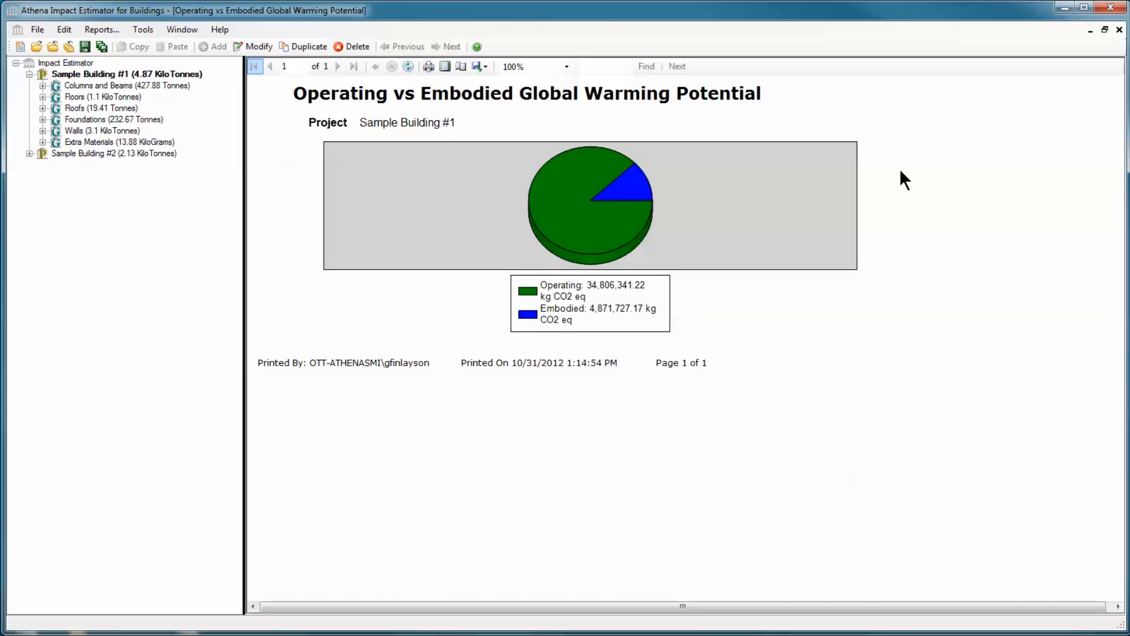
pyautogui.click(1119, 31)
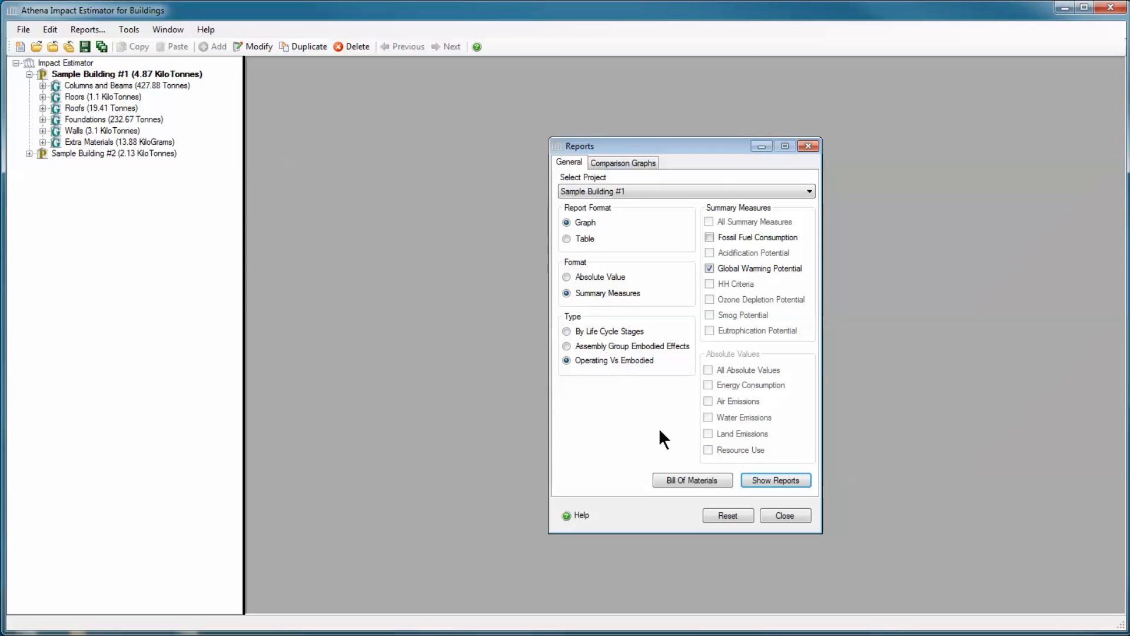
# Open the Bill of Materials report for Sample Building #1 and enlarge its window to look through the material quantities
pyautogui.click(683, 478)
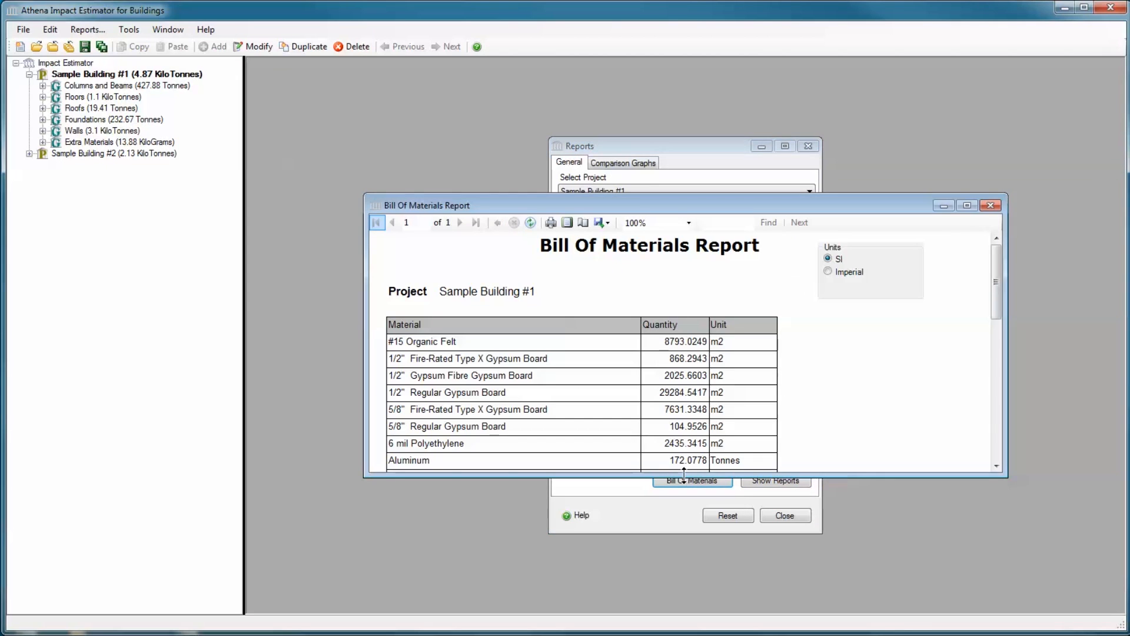
pyautogui.moveTo(659, 204); pyautogui.dragTo(550, 76)
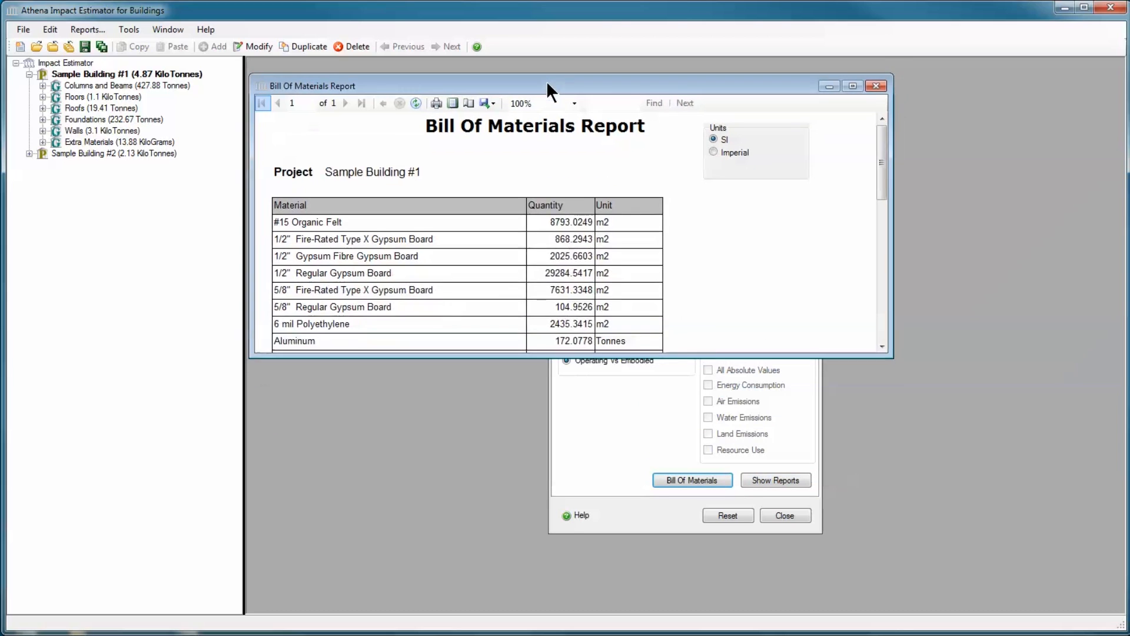
pyautogui.moveTo(623, 348); pyautogui.dragTo(614, 612)
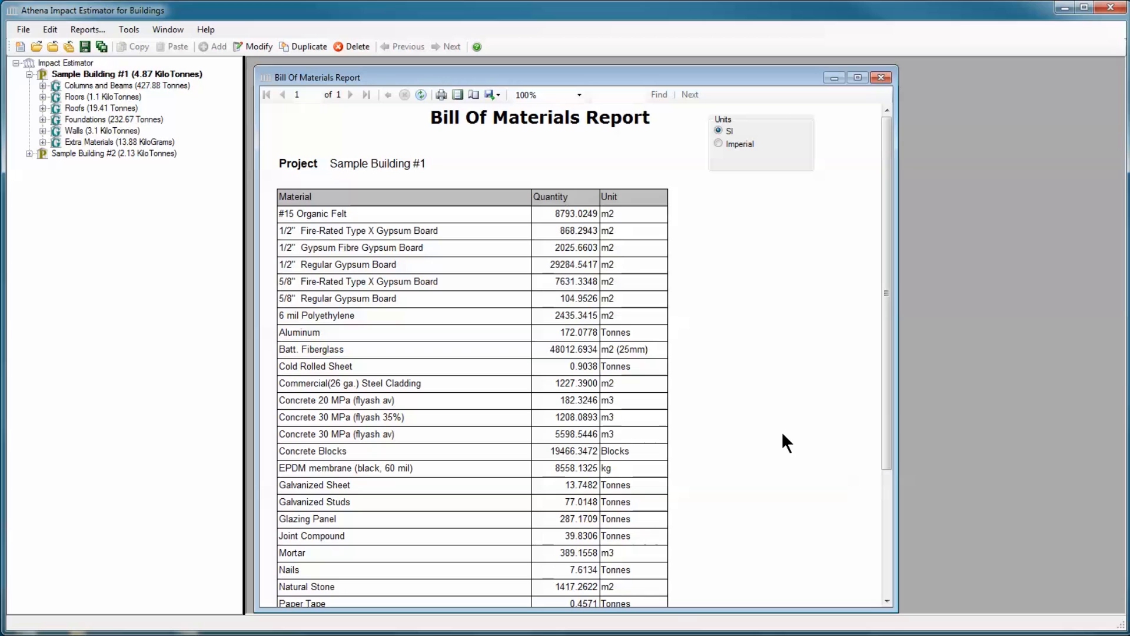
pyautogui.moveTo(888, 401); pyautogui.dragTo(879, 448)
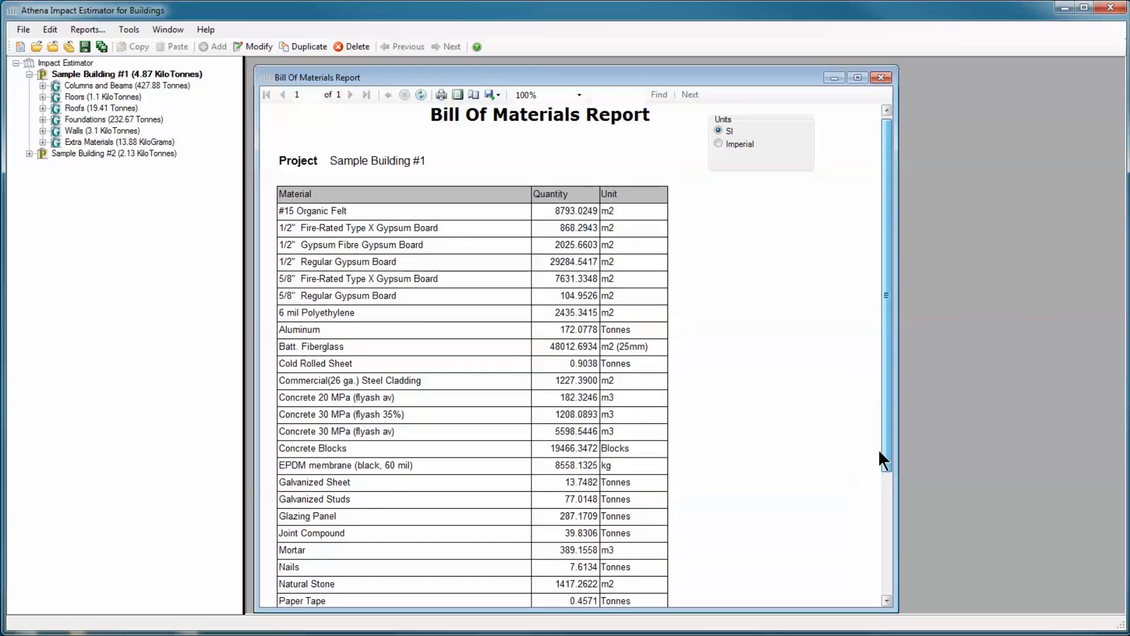
# View the Bill of Materials report in Imperial units, return it to SI, check the export options, and close the report
pyautogui.click(719, 143)
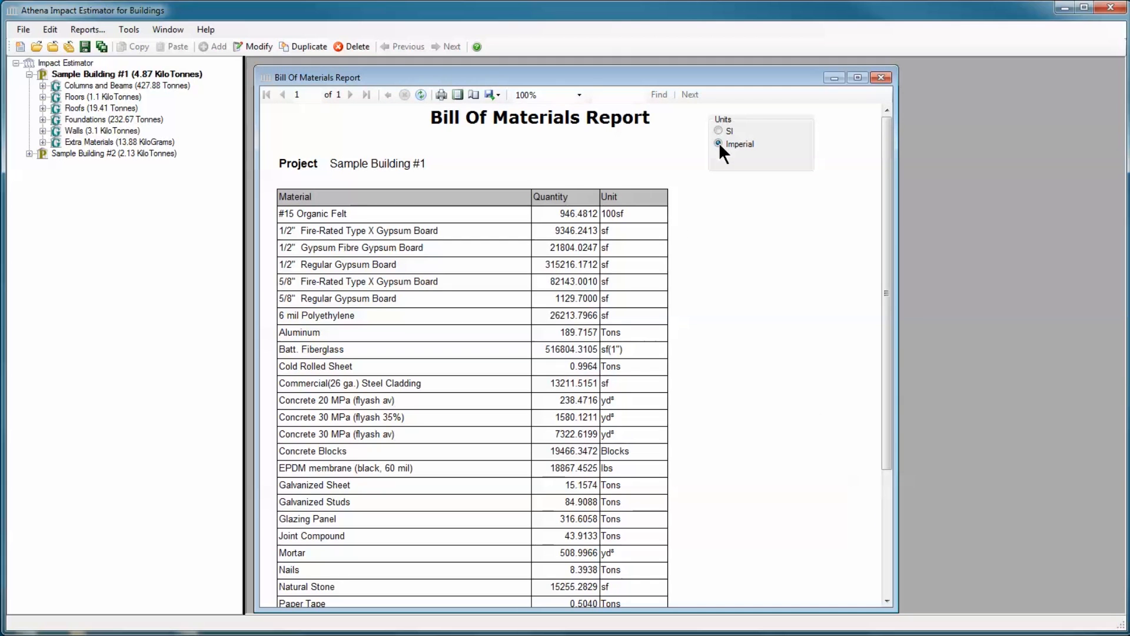
pyautogui.click(719, 130)
pyautogui.click(494, 94)
pyautogui.click(490, 92)
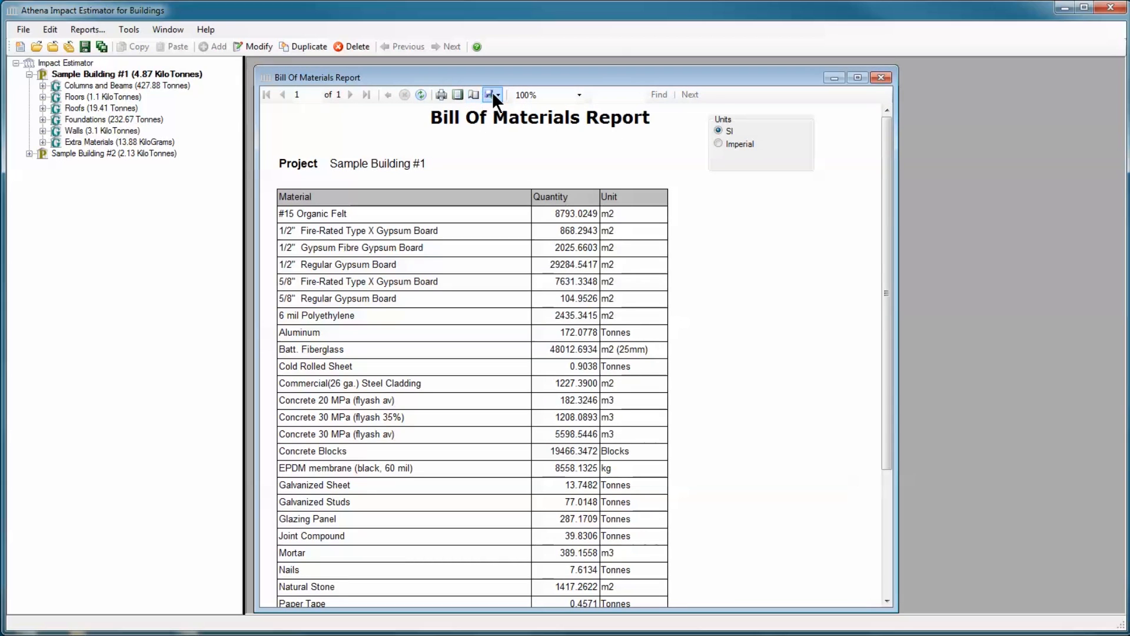
pyautogui.click(881, 77)
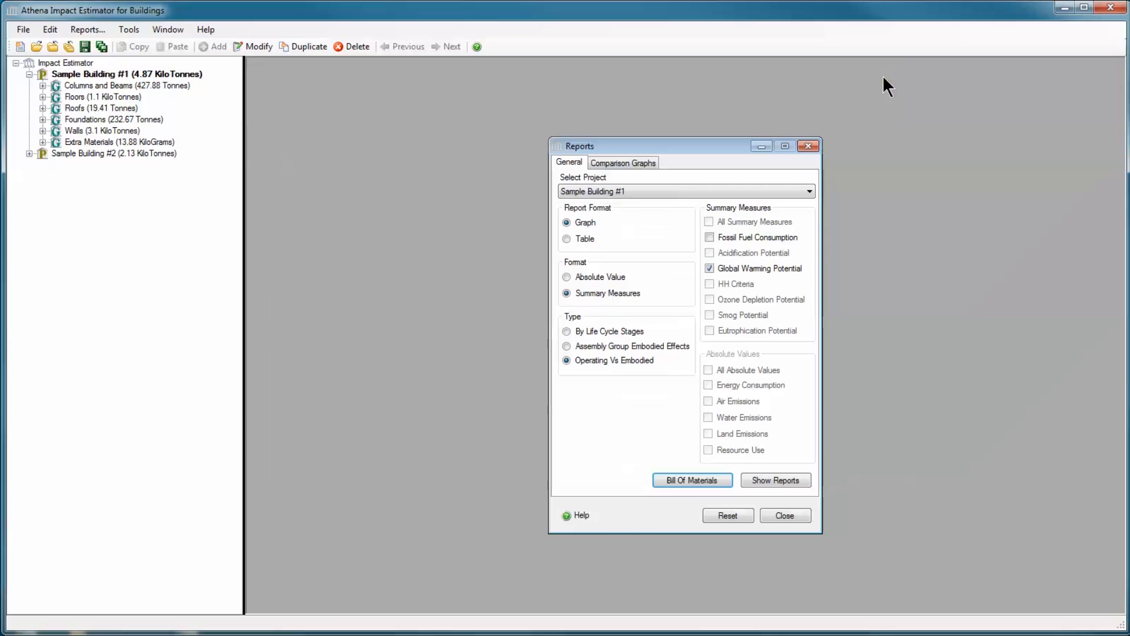
# Generate a graph comparing Global Warming Potential of Sample Building #1 and #2 by life cycle stage in absolute values, then view and close it
pyautogui.click(628, 161)
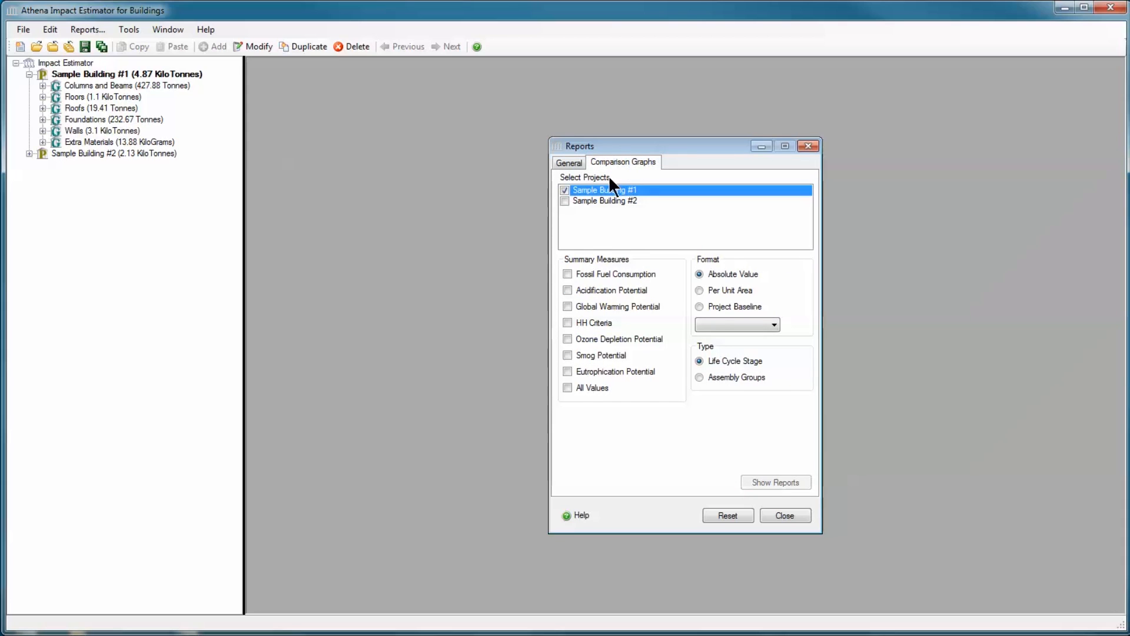
pyautogui.click(566, 200)
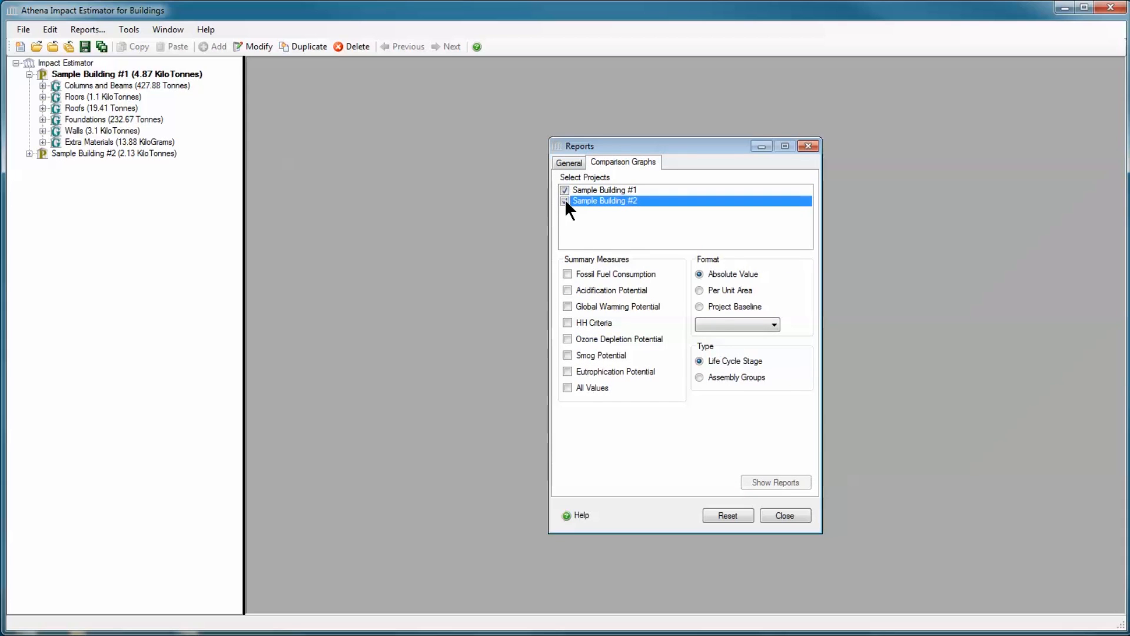
pyautogui.click(564, 200)
pyautogui.click(568, 307)
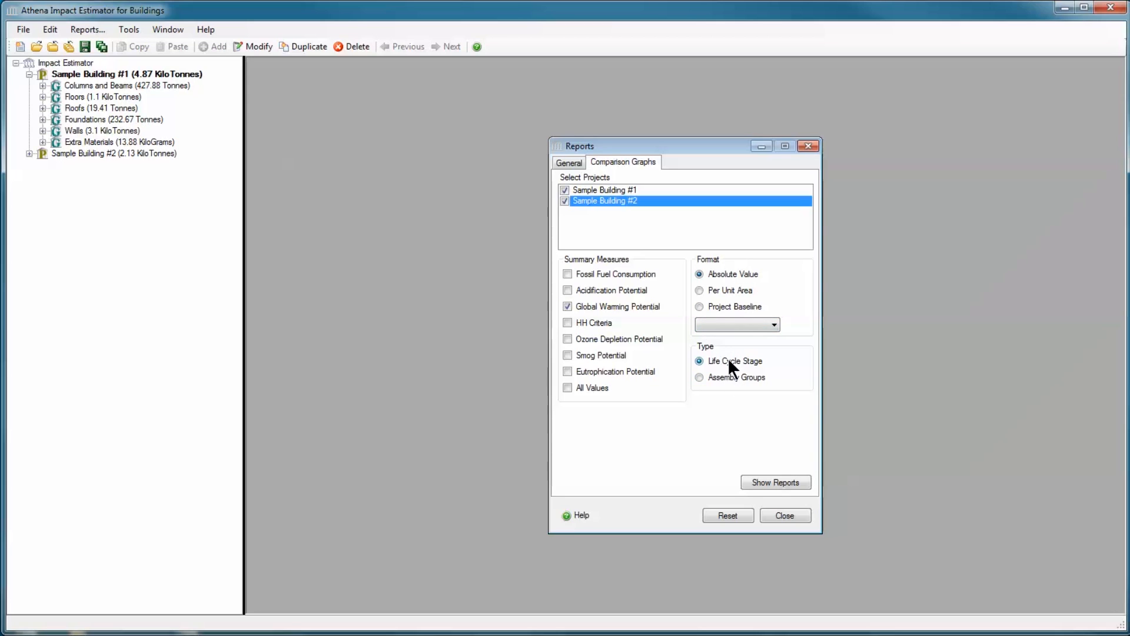
pyautogui.click(775, 481)
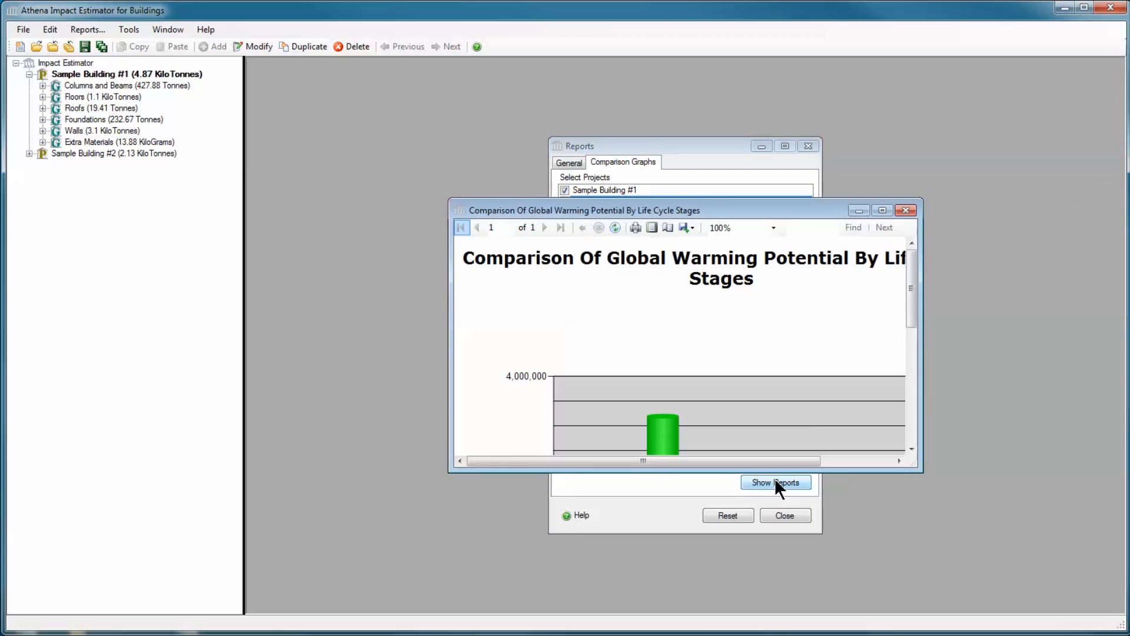
pyautogui.click(882, 210)
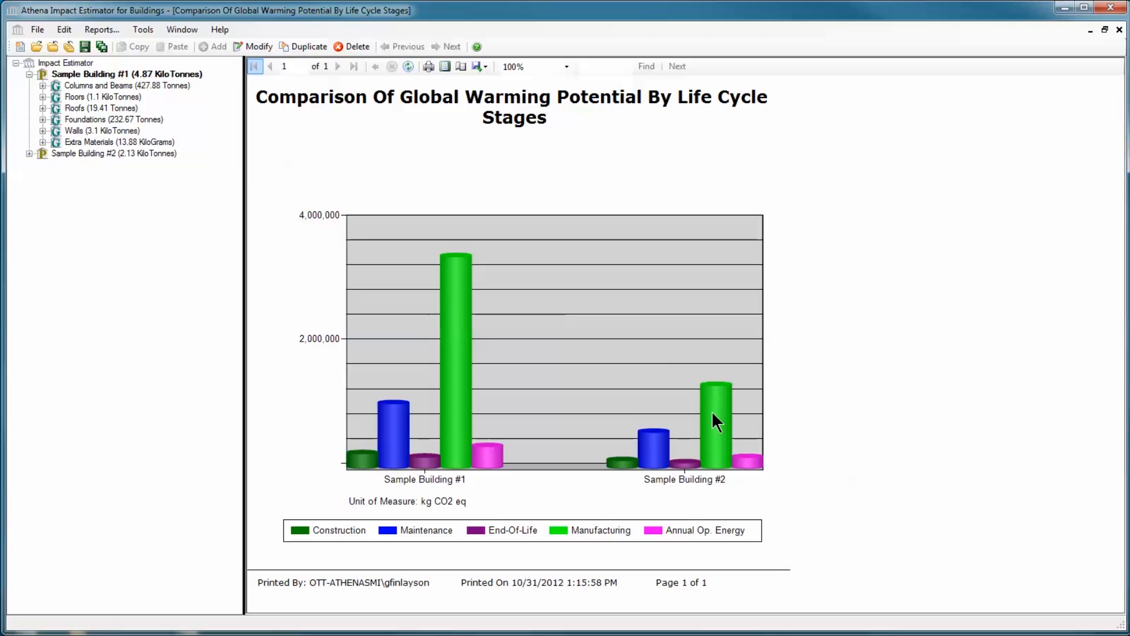
pyautogui.click(1119, 30)
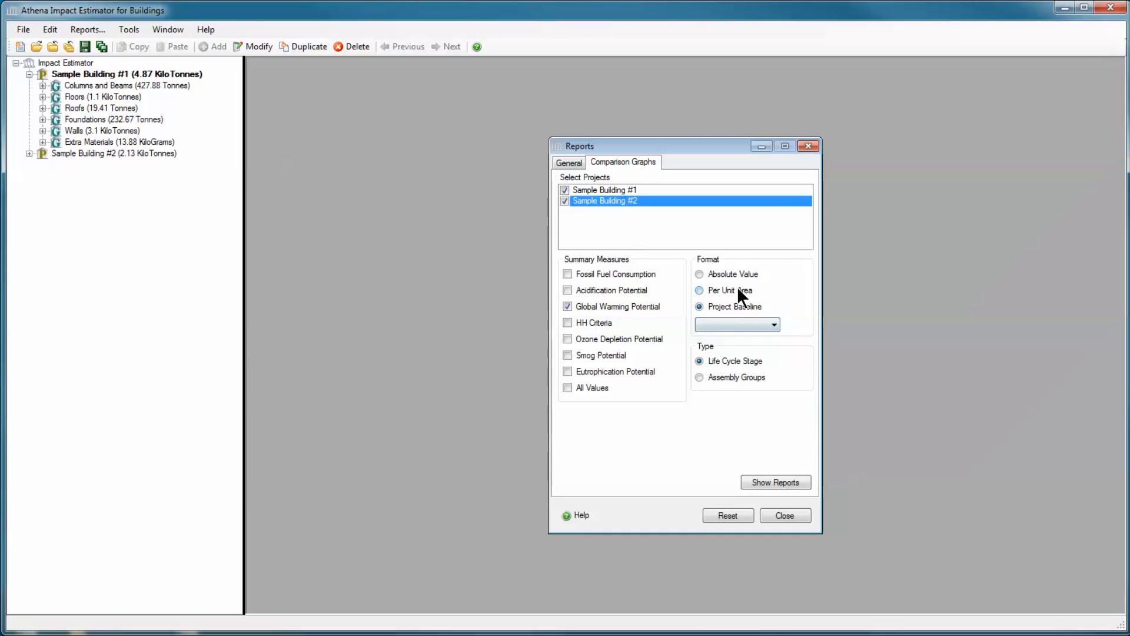
# Generate the Global Warming Potential comparison with Sample Building #1 as project baseline, view it maximized, and close the report and Reports dialog
pyautogui.click(772, 324)
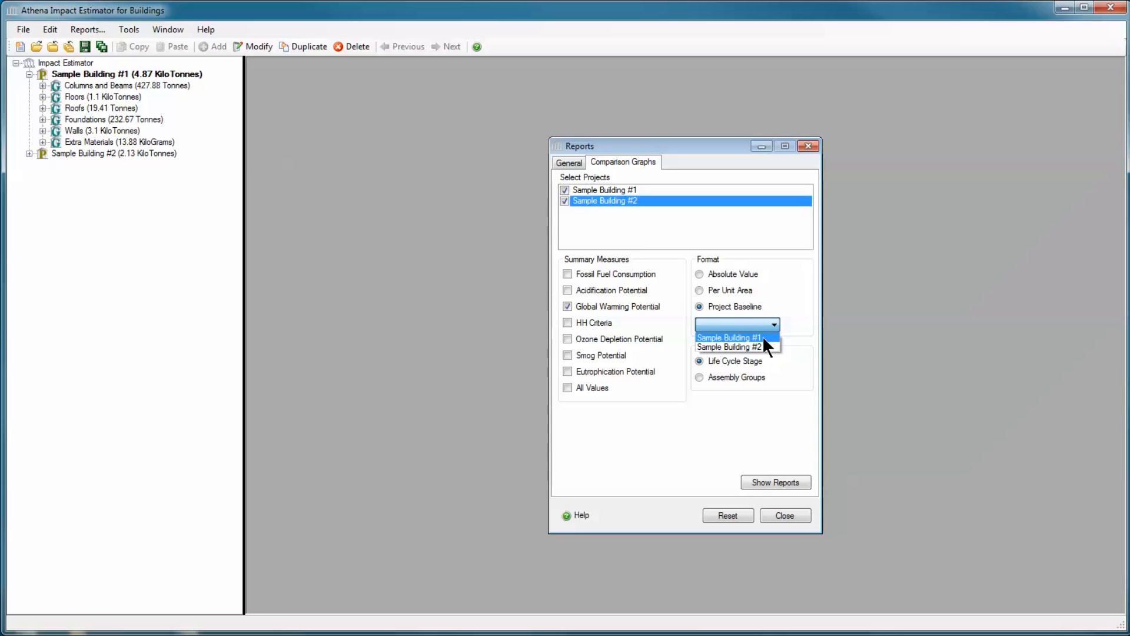
pyautogui.click(764, 338)
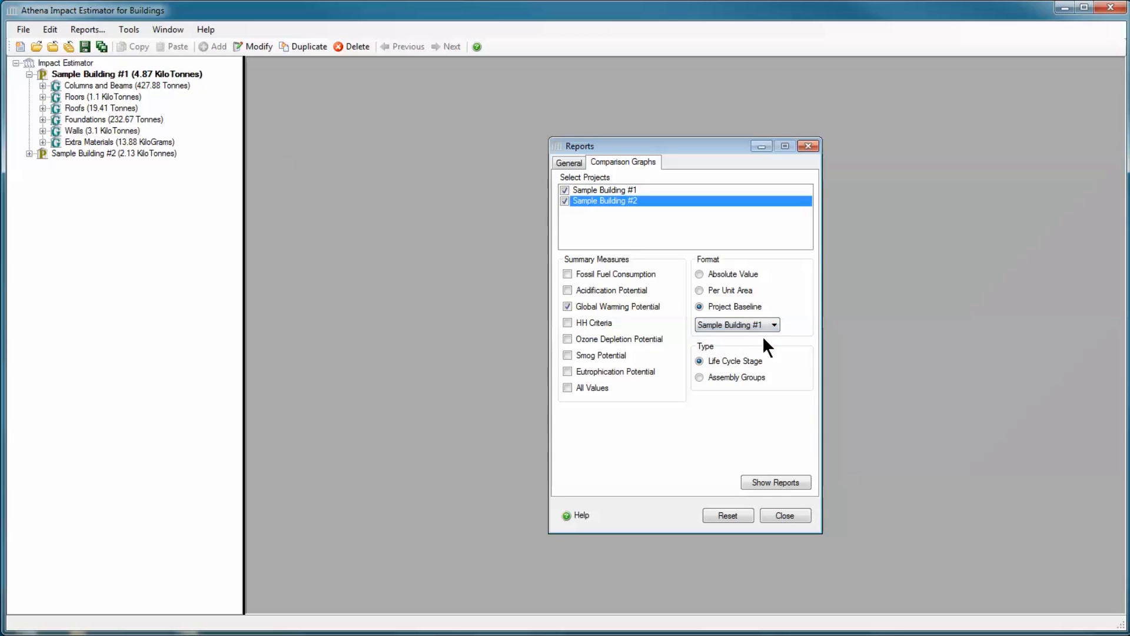
pyautogui.click(775, 481)
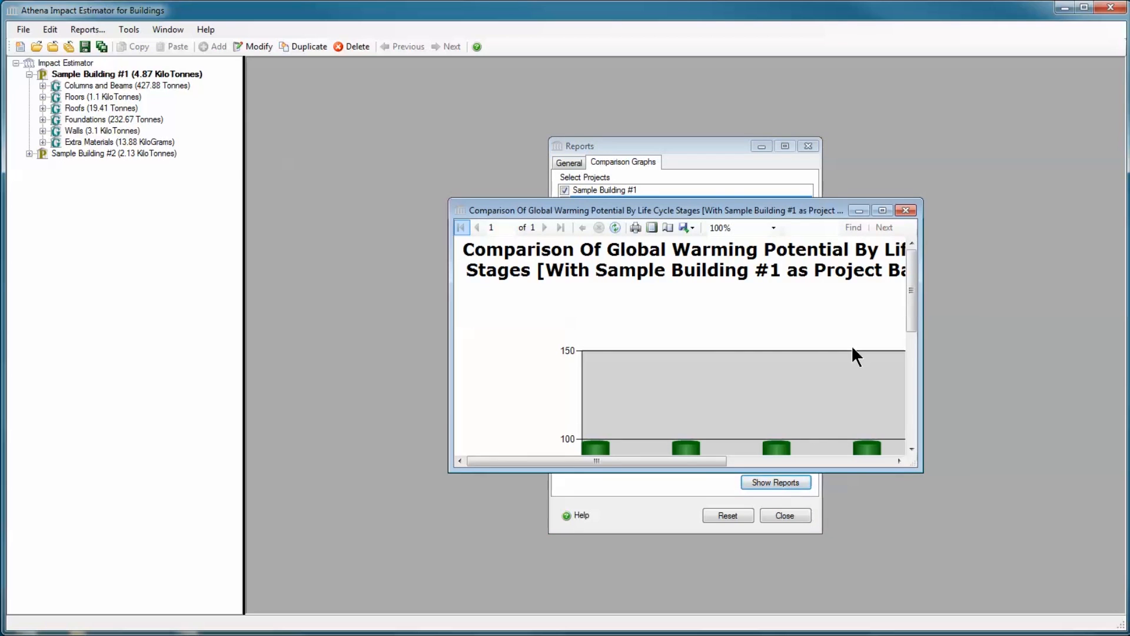
pyautogui.click(882, 211)
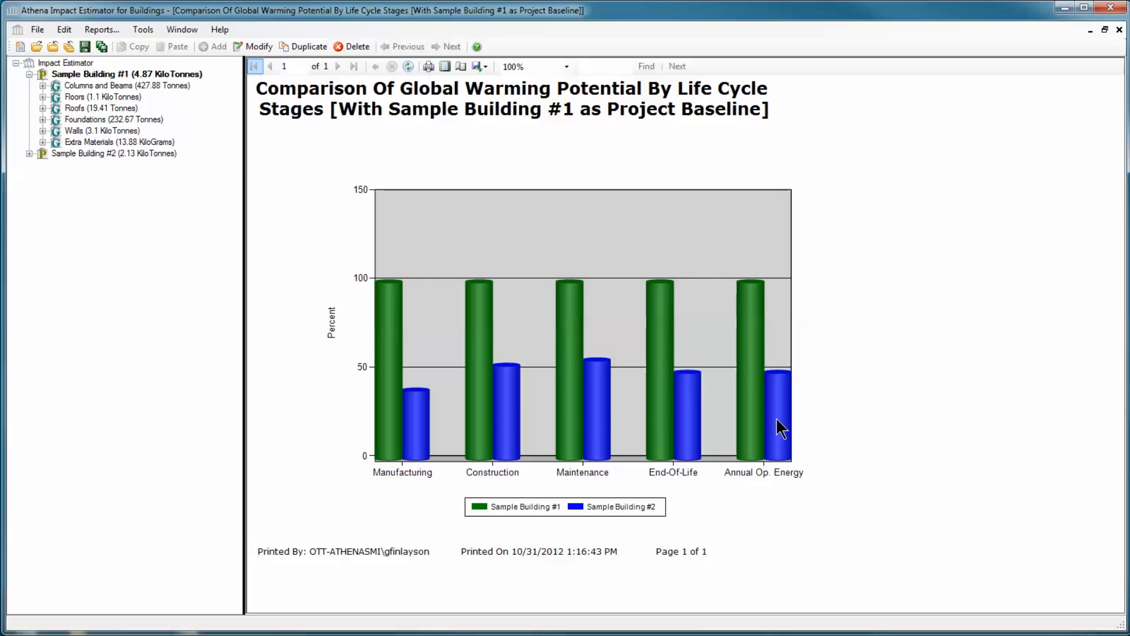
pyautogui.click(1120, 30)
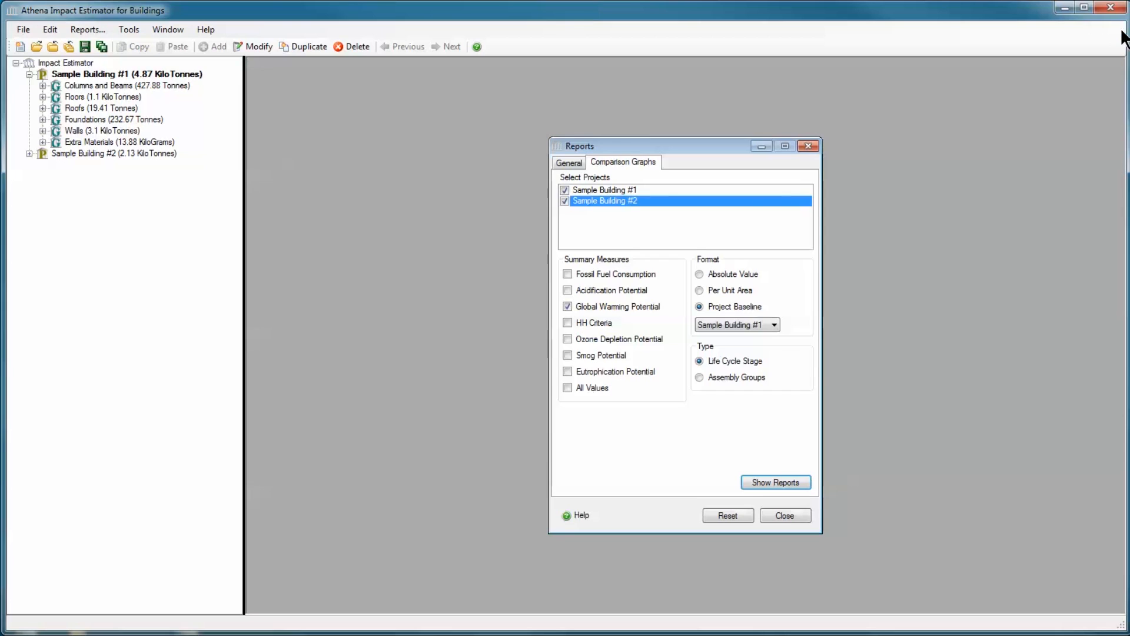
pyautogui.click(809, 147)
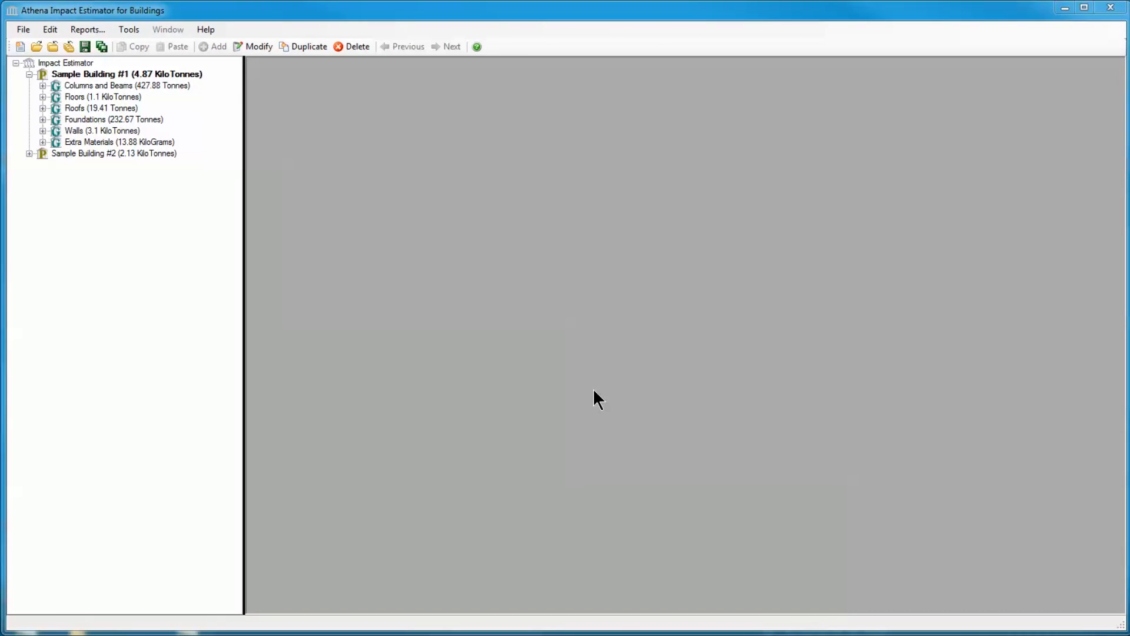